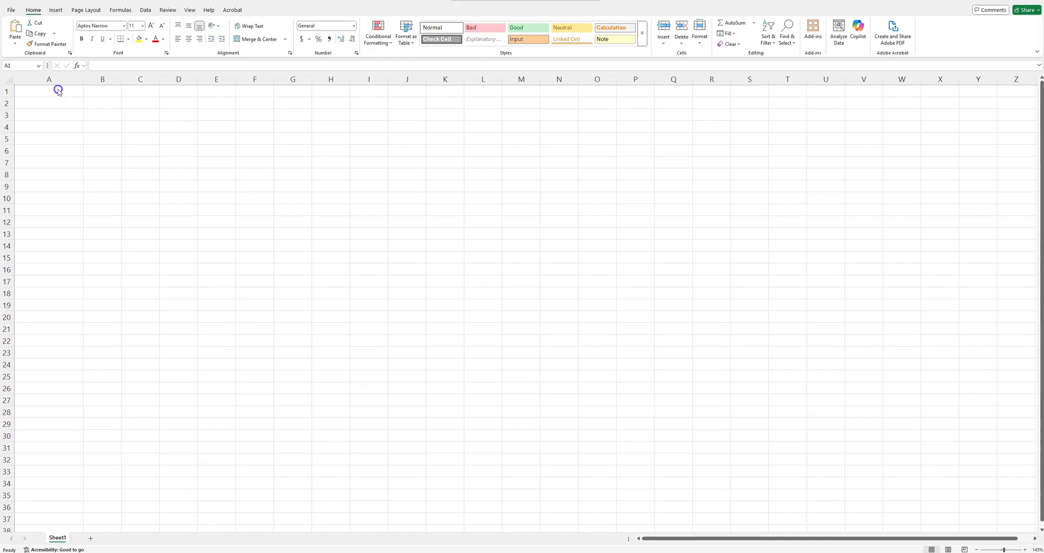
Step: Enter the Options List heading in A1 with Option 1 and Option 2 beneath it
text(Options List)
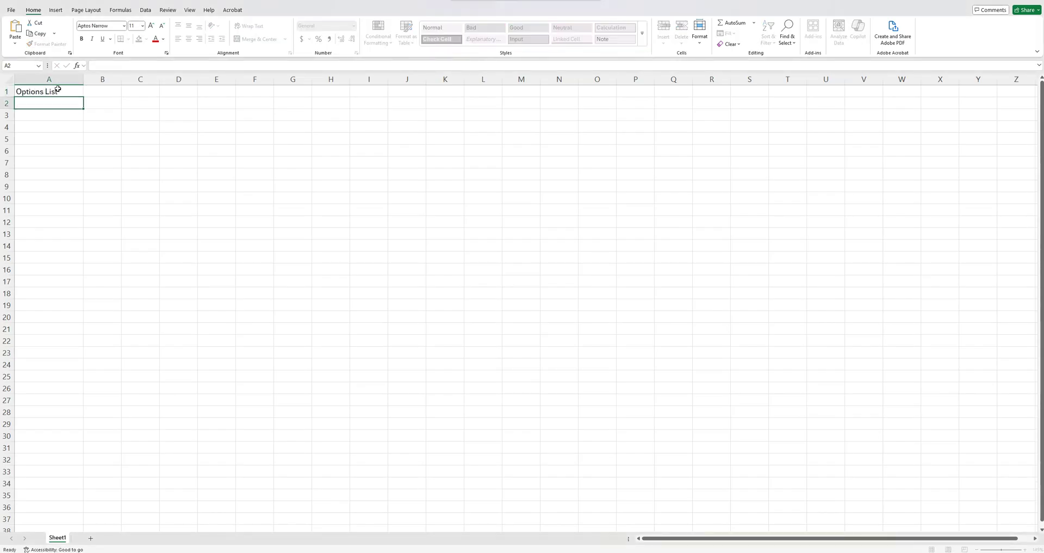
key(Return)
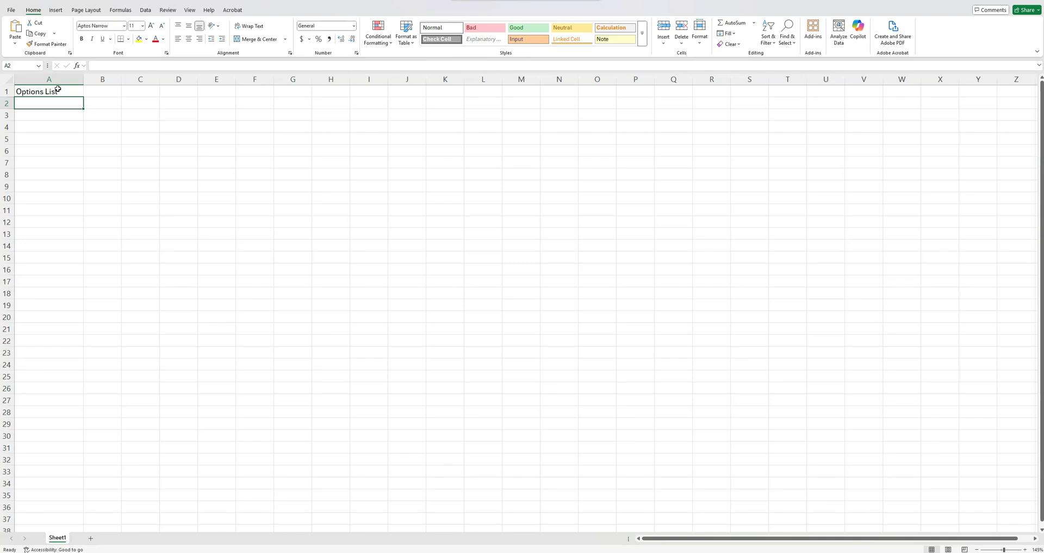
text(Option)
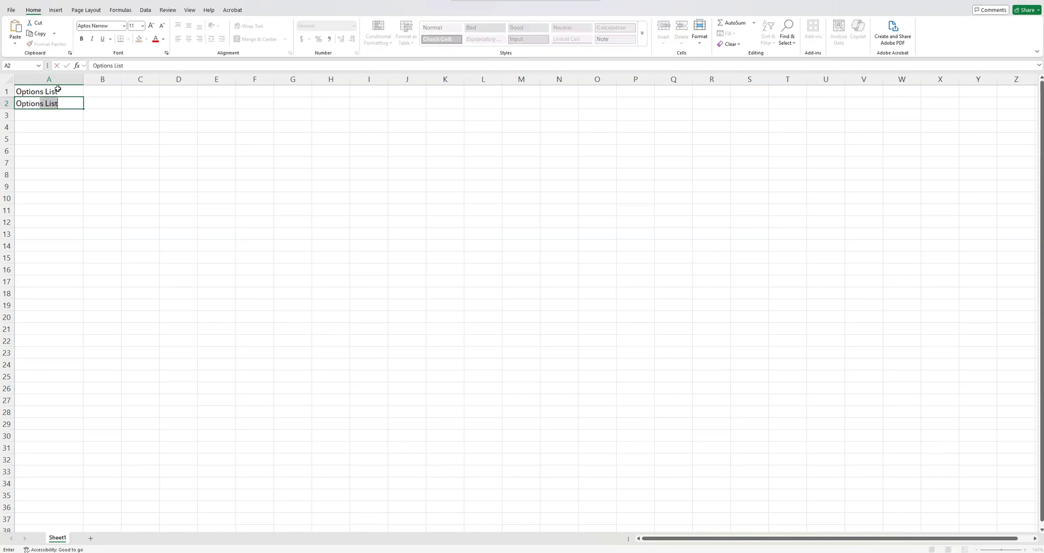
text( 1)
key(Return)
text(OPtio)
key(BackSpace)
key(BackSpace)
key(BackSpace)
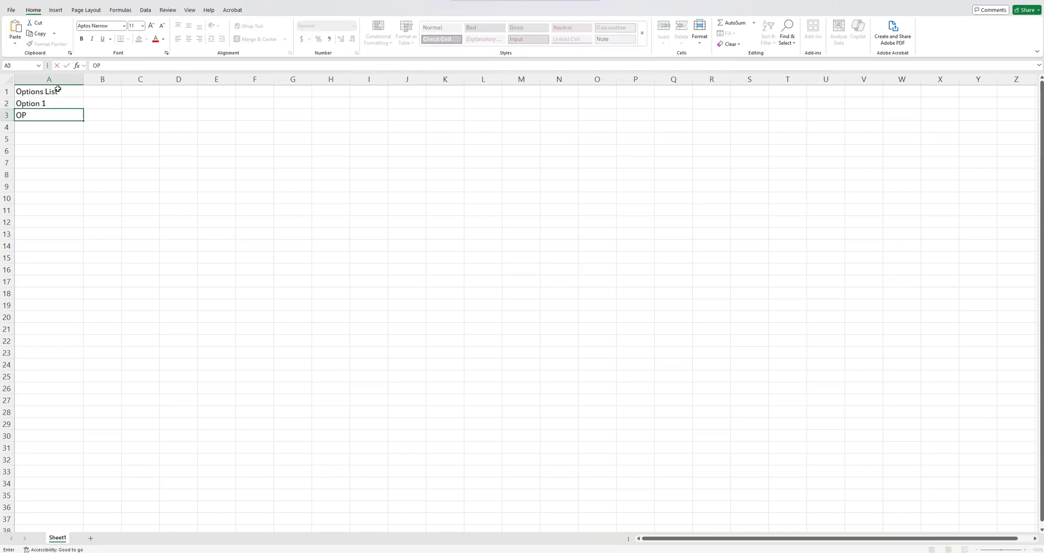
text(tion 2)
key(Return)
Step: Fill the series down to Option 35 in A36 and bold the A1 heading
drag(47, 103, 47, 513)
click(64, 88)
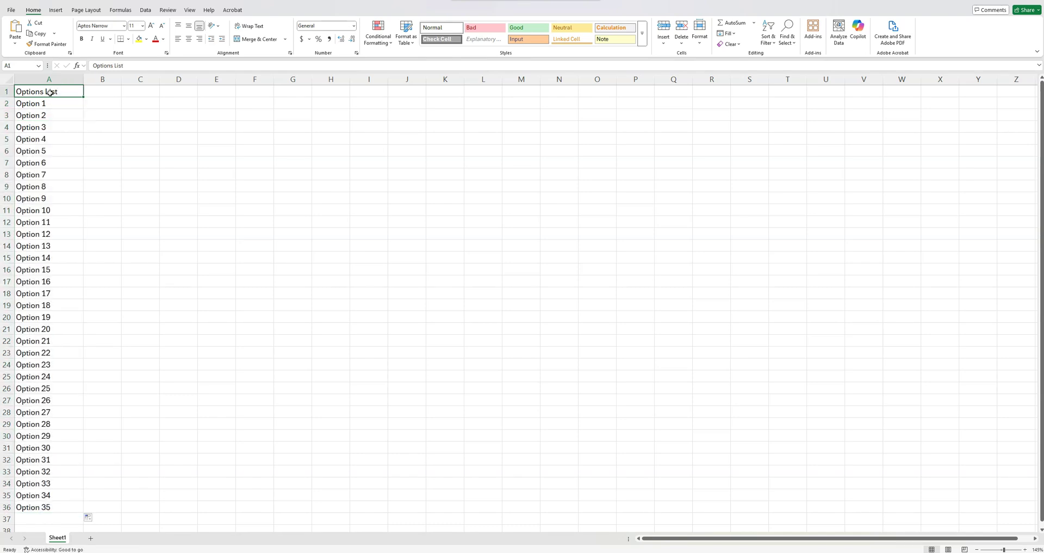
key(ctrl+b)
Step: Put an outside border around D1 and widen columns D and C
click(176, 91)
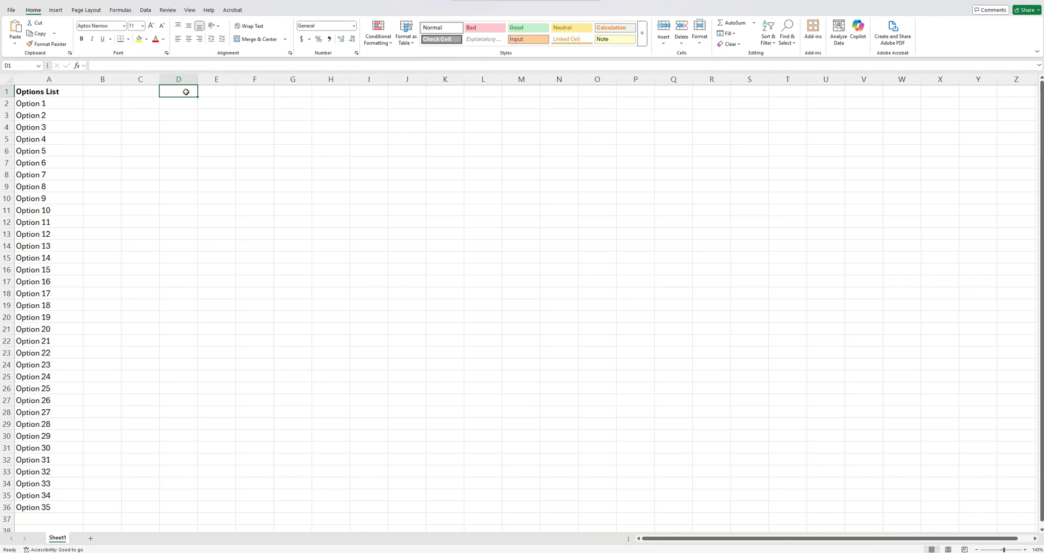
click(129, 39)
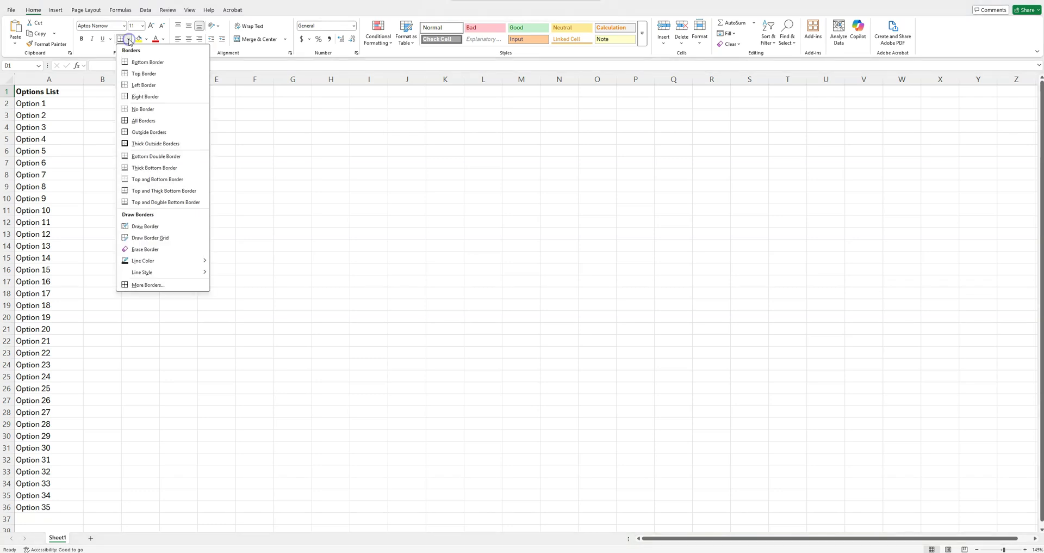
click(138, 132)
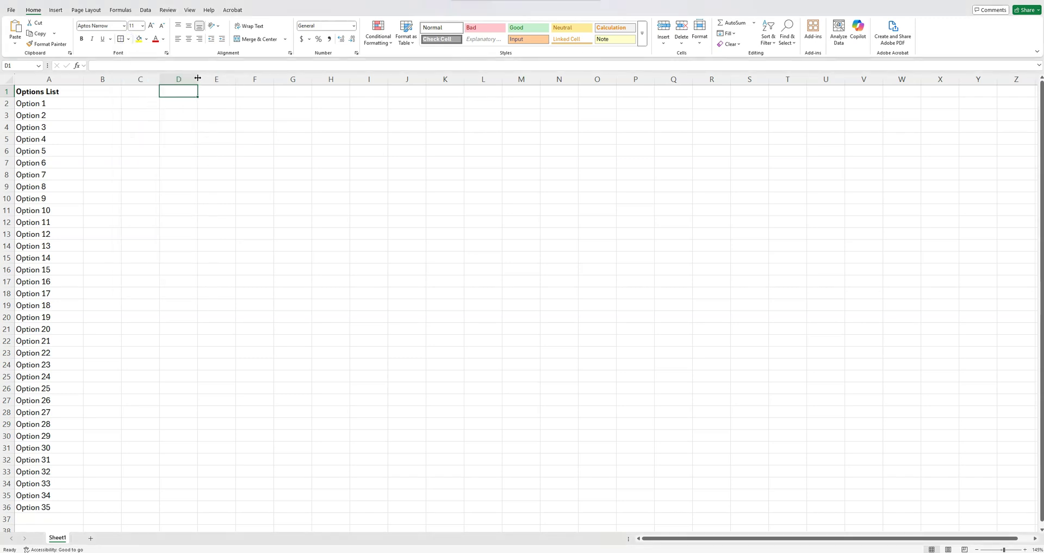
drag(198, 78, 242, 79)
click(151, 92)
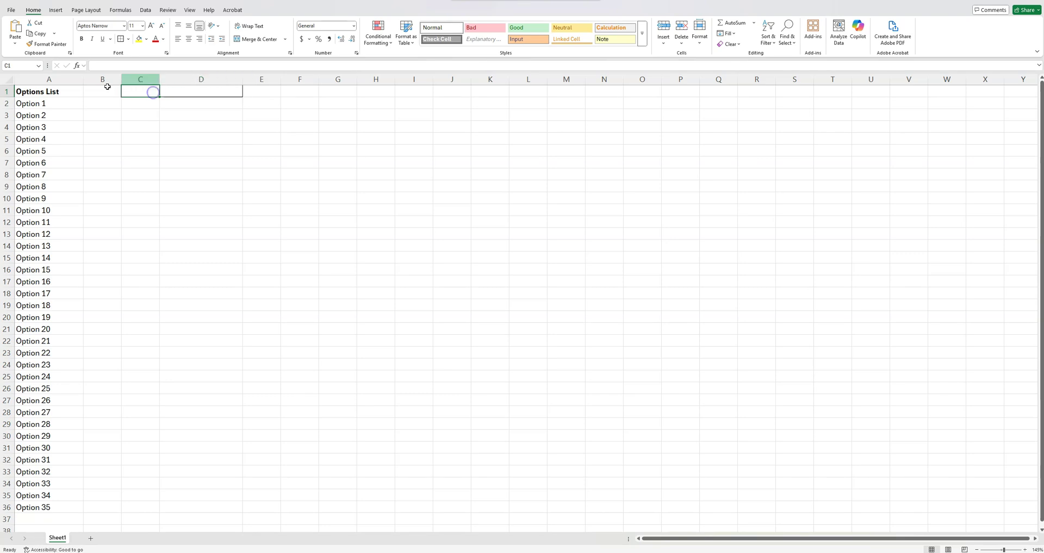
drag(159, 78, 180, 78)
Step: Enter a bold, right-aligned Search: label in C1
click(147, 91)
text(Searc)
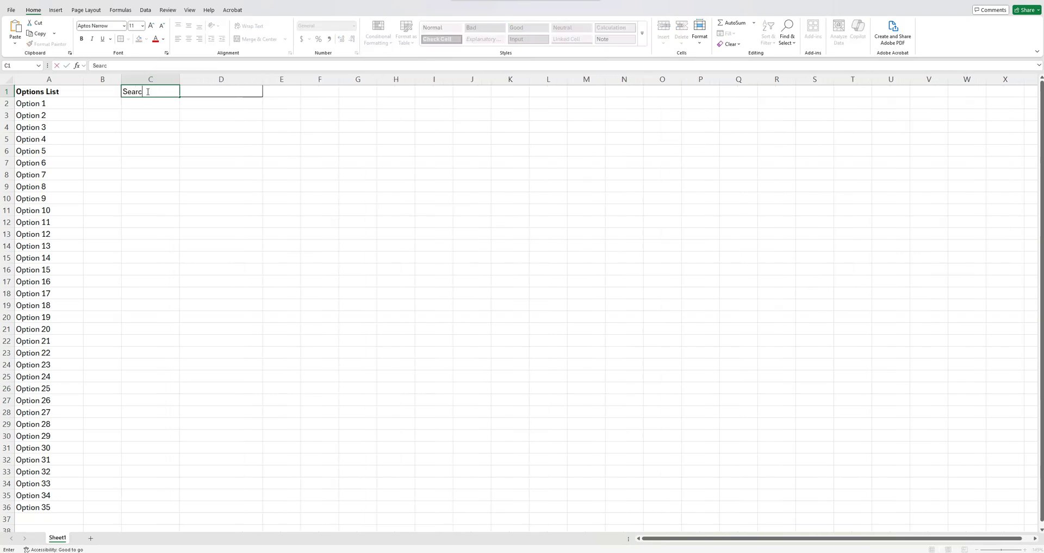
text(h:)
key(Return)
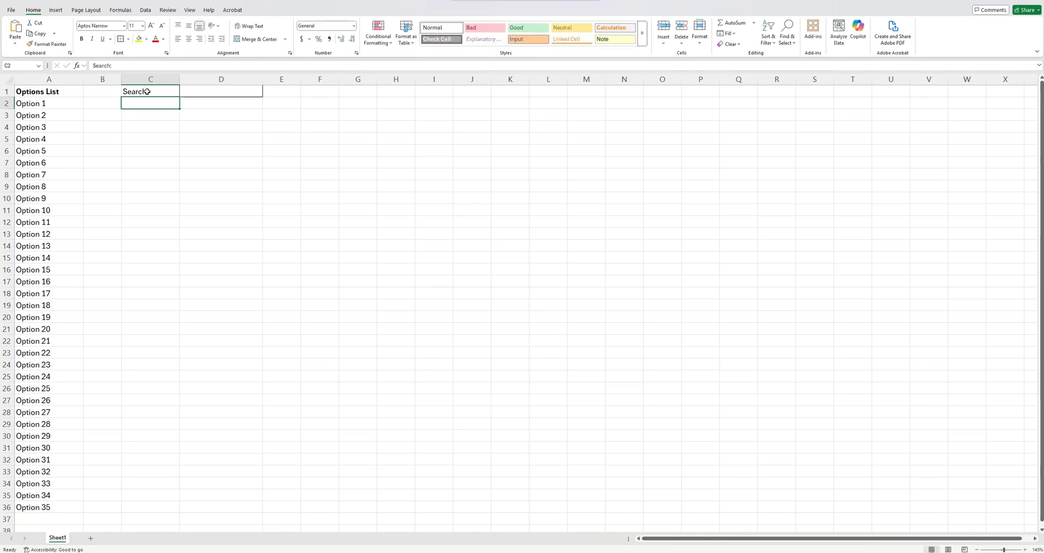
double_click(147, 92)
text(:)
key(ctrl+Return)
click(200, 43)
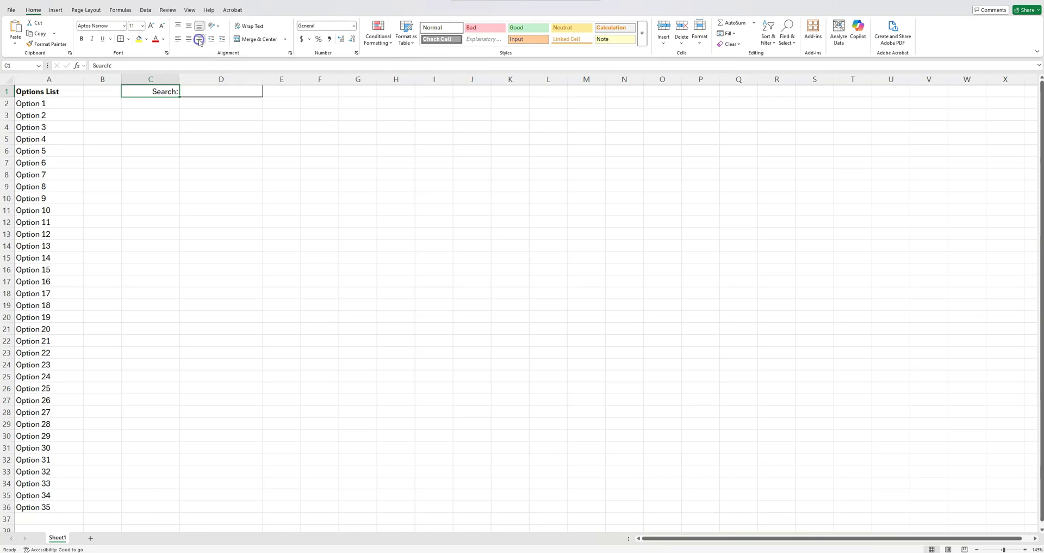
click(193, 92)
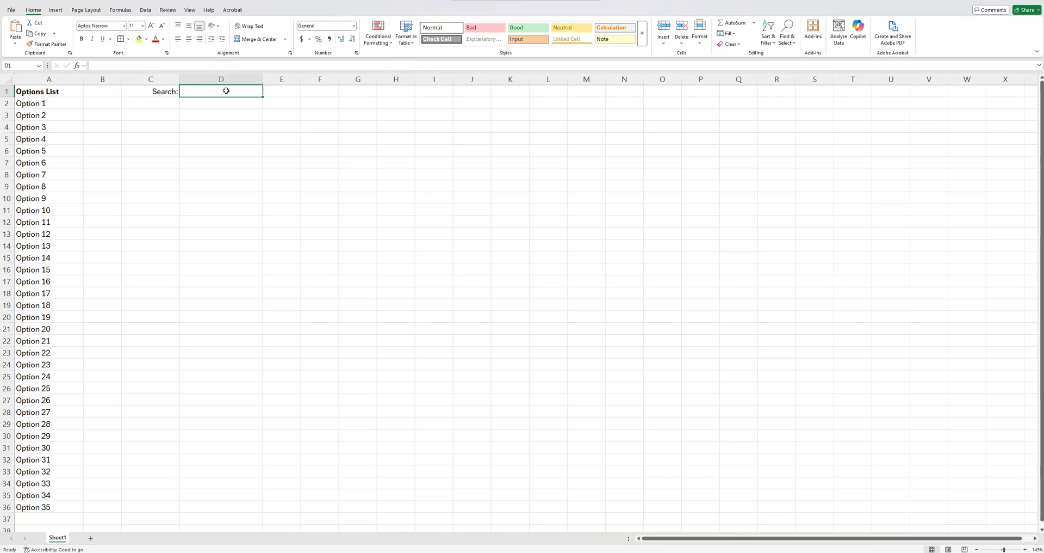
click(164, 91)
key(ctrl+b)
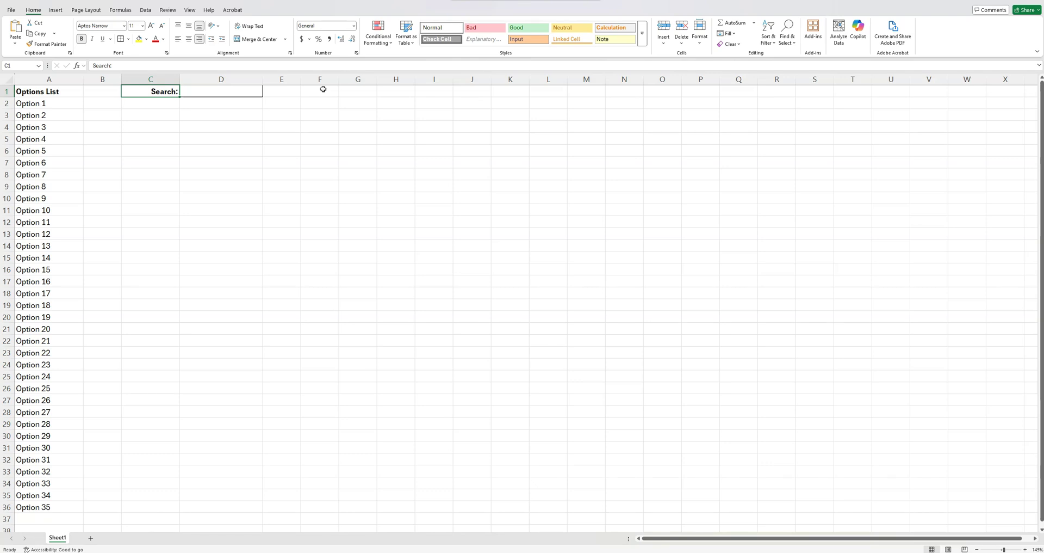
Step: Select cell G1 and begin editing its contents in the formula bar
click(361, 89)
key(ctrl+shift+Down)
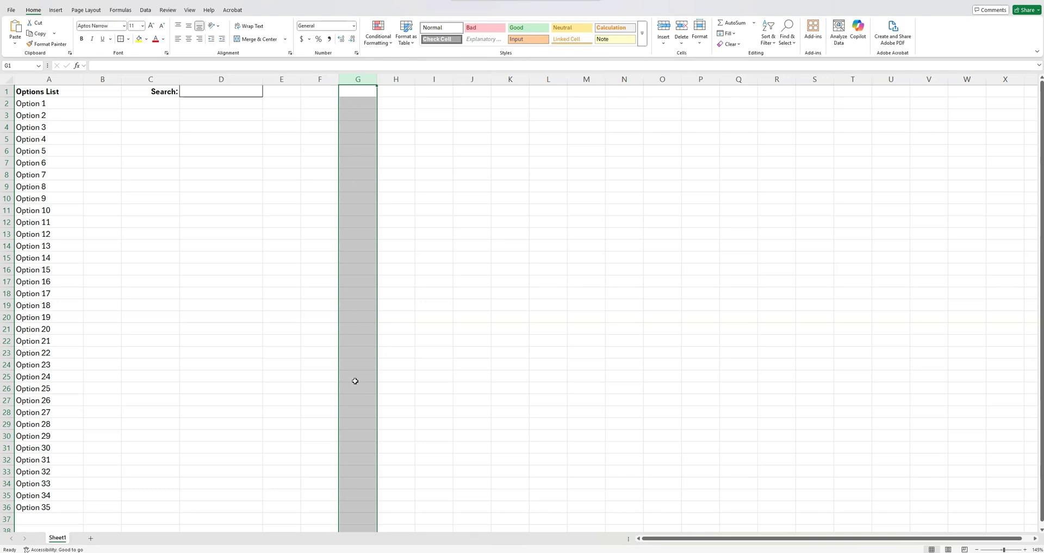
click(214, 90)
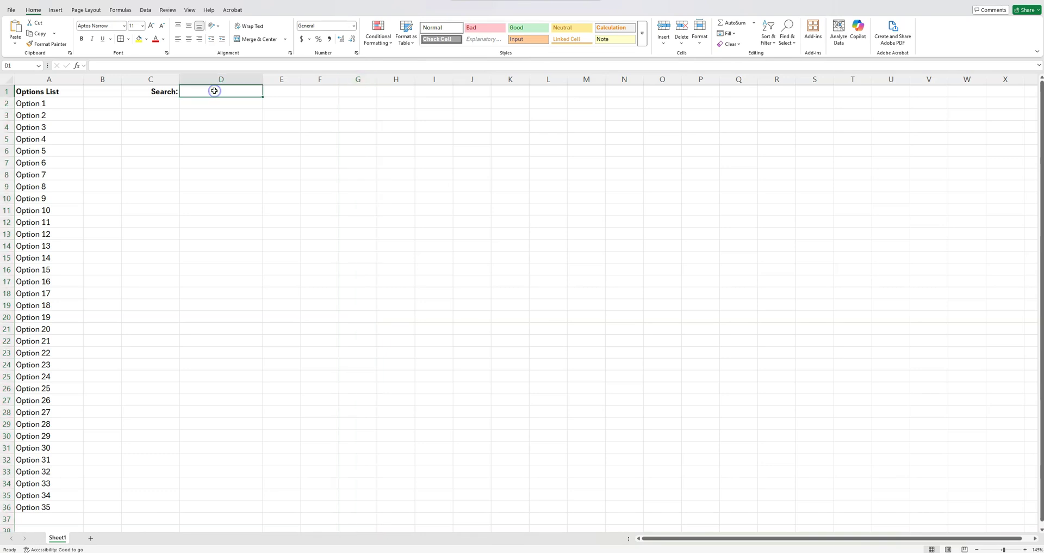
click(362, 90)
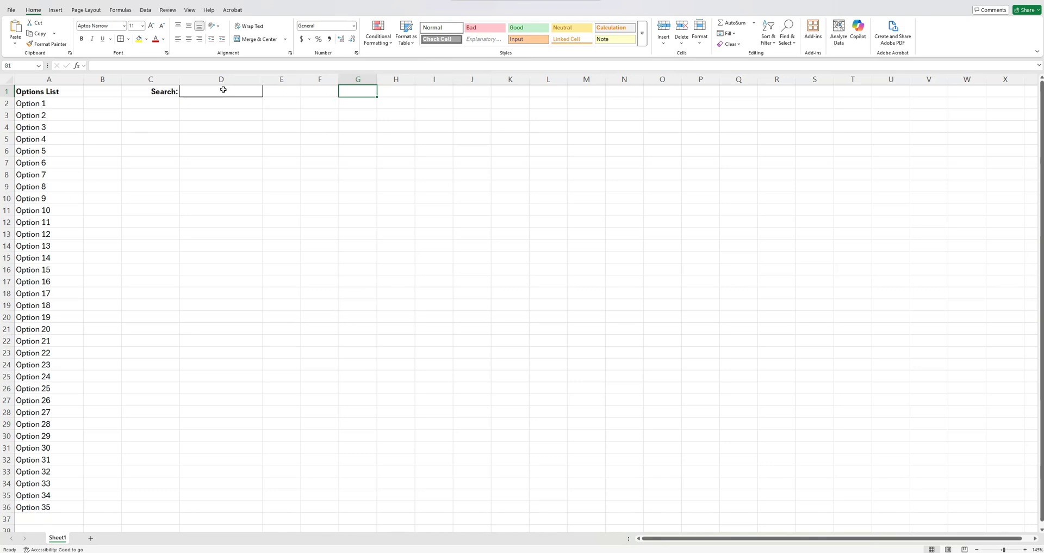
click(357, 88)
click(361, 90)
click(289, 65)
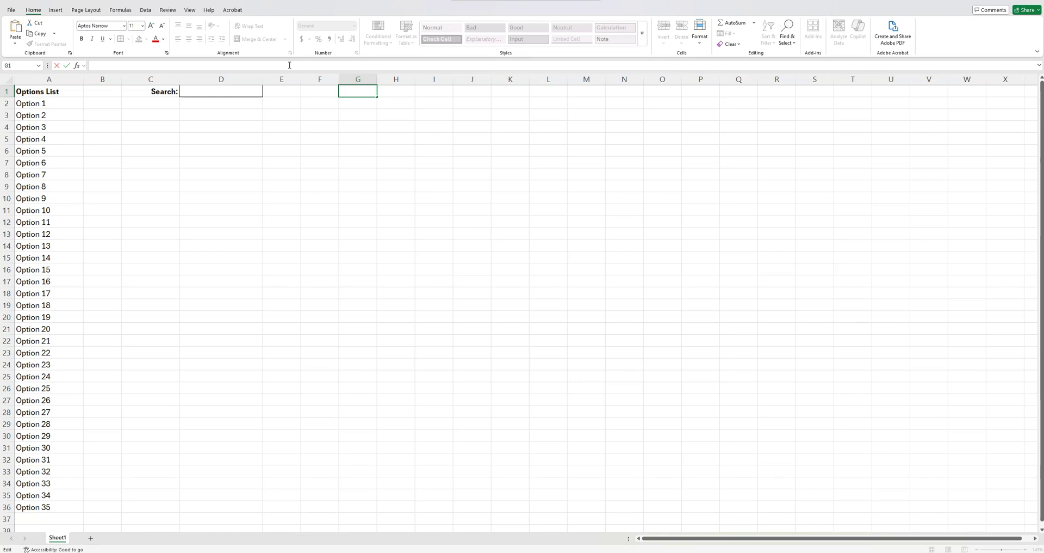
Step: Start G1's formula as =FILTER(A2:A1000, using column A as the source range
text(=FILTER)
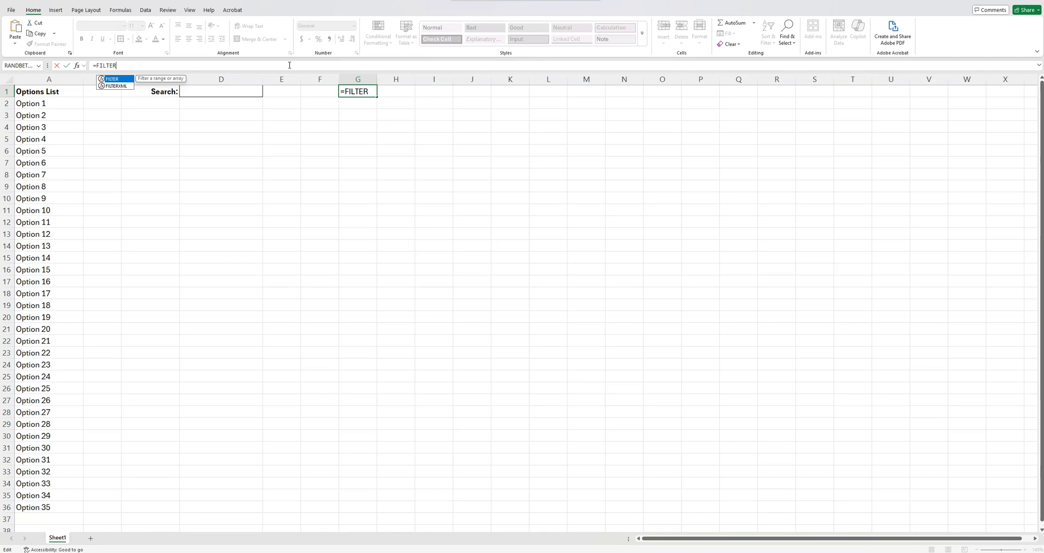
text(()
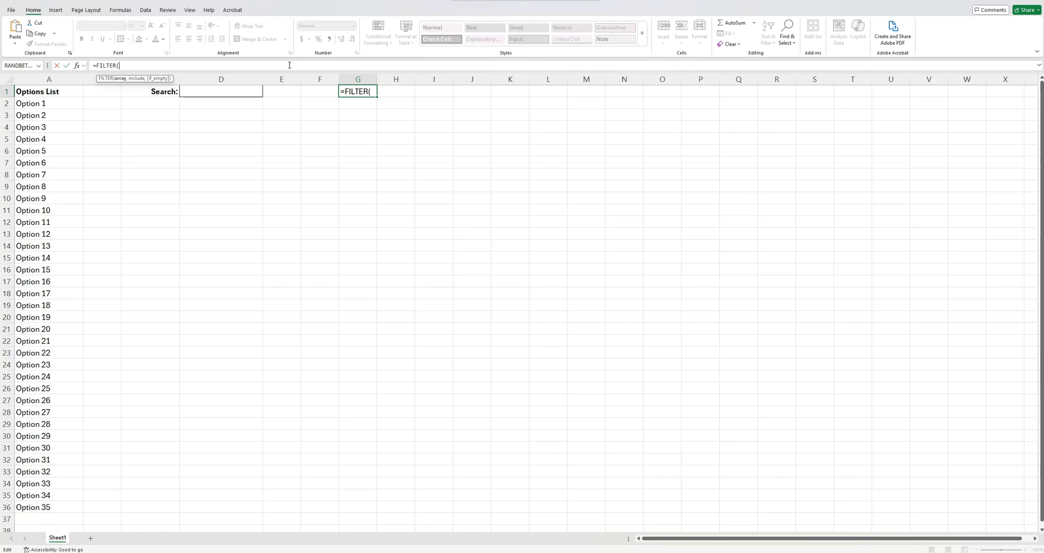
text(A)
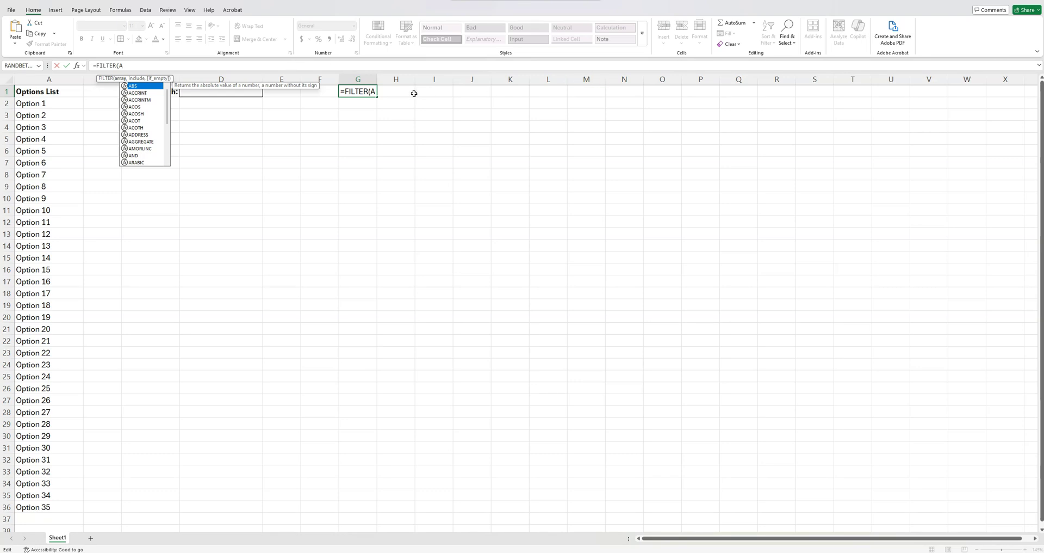
key(BackSpace)
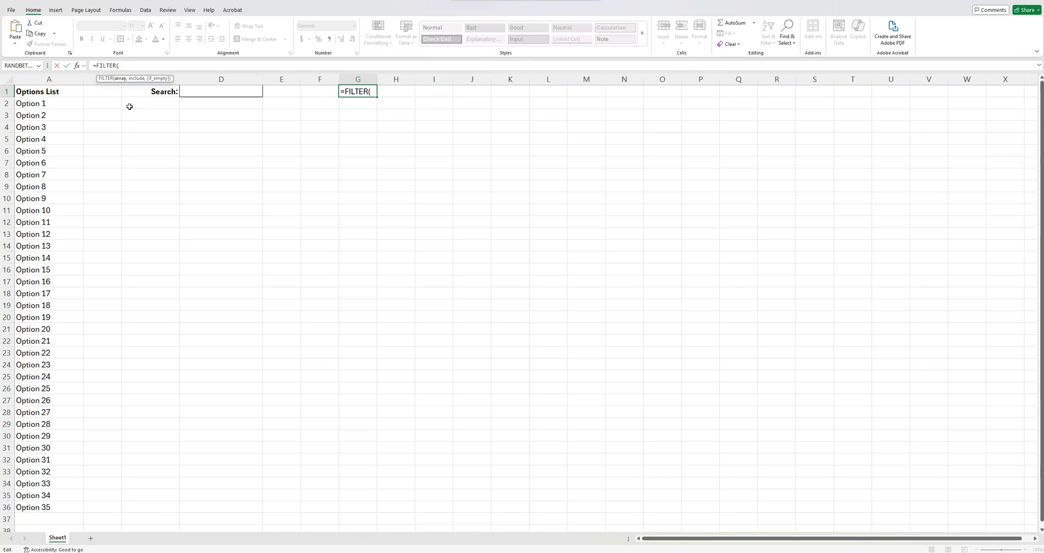
click(38, 104)
drag(39, 114, 42, 495)
scroll(41, 217, up, 2)
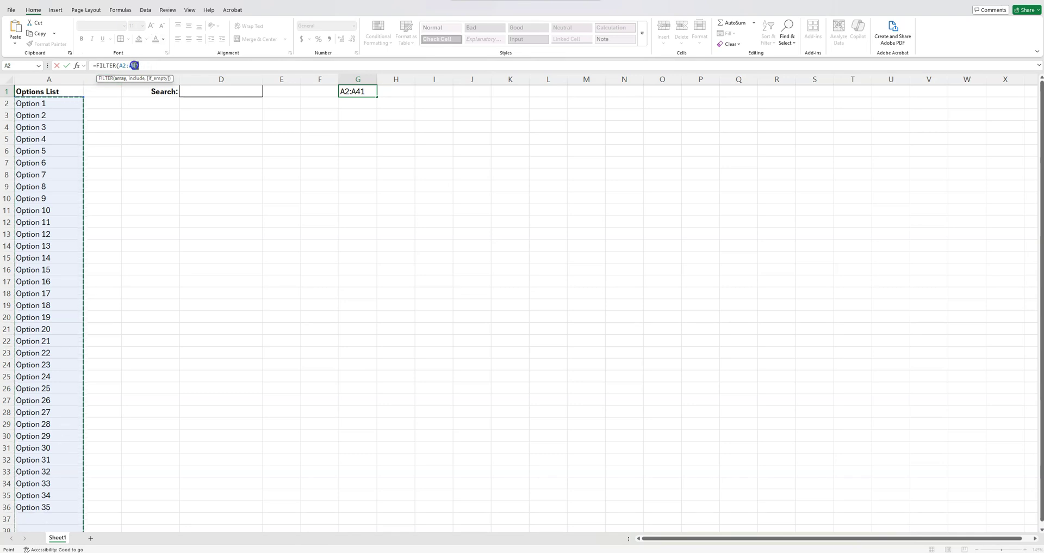
drag(147, 66, 132, 66)
text(1000)
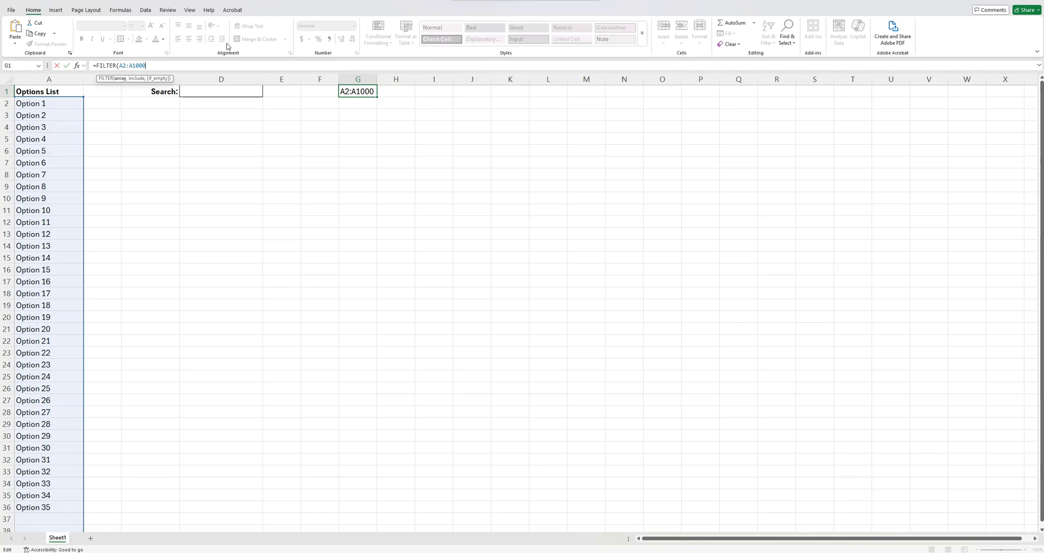
Step: Complete G1's formula as =FILTER(A2:A1000, ISNUMBER(SEARCH(D1, A2:A1000)), "")
text(, ISN)
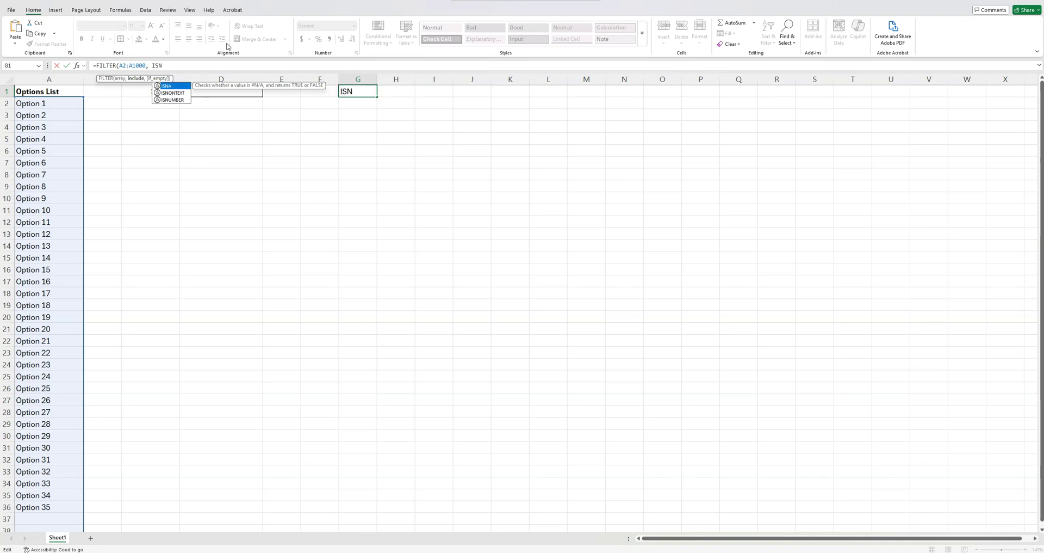
text(UMBER)
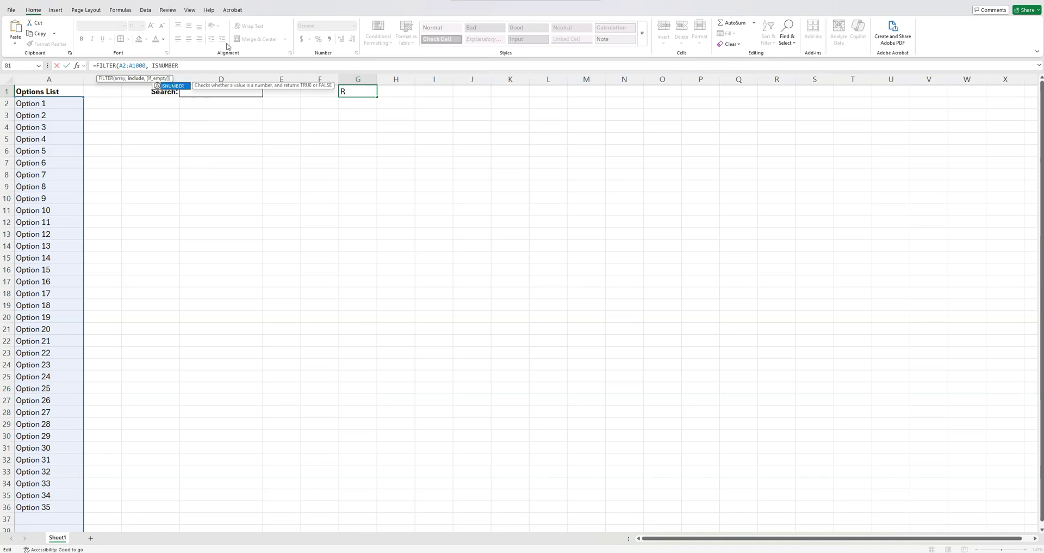
text(()
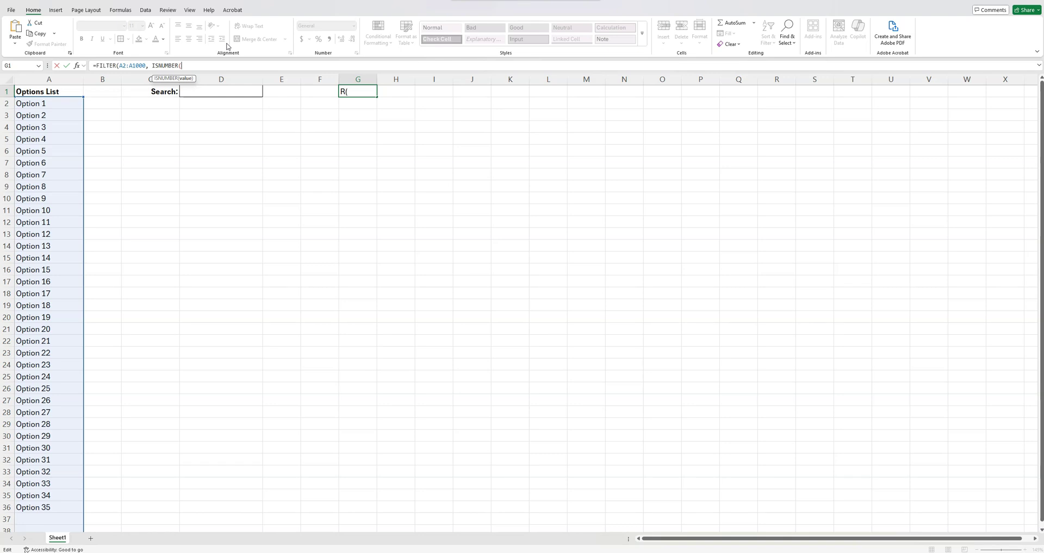
text(SE)
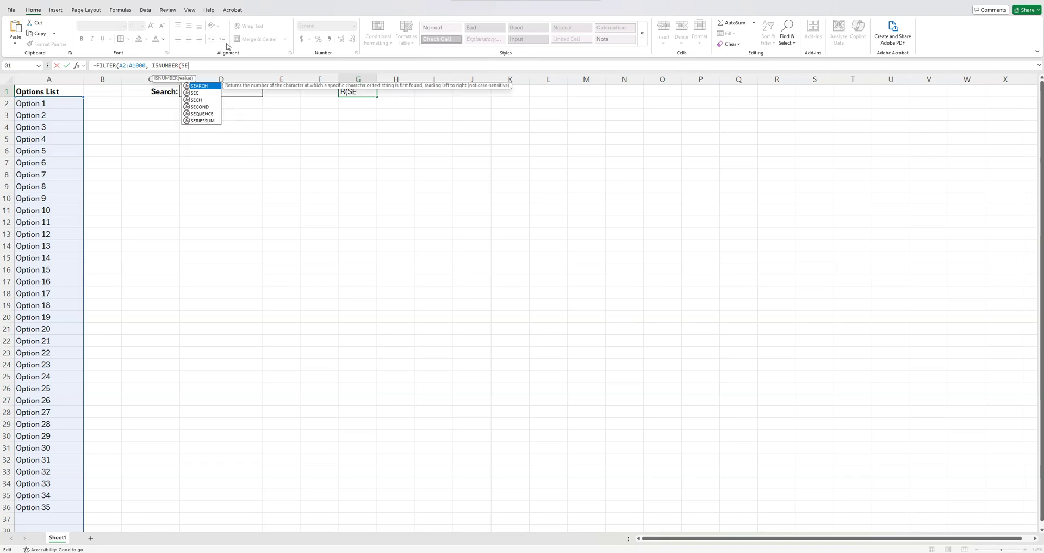
text(ARCH()
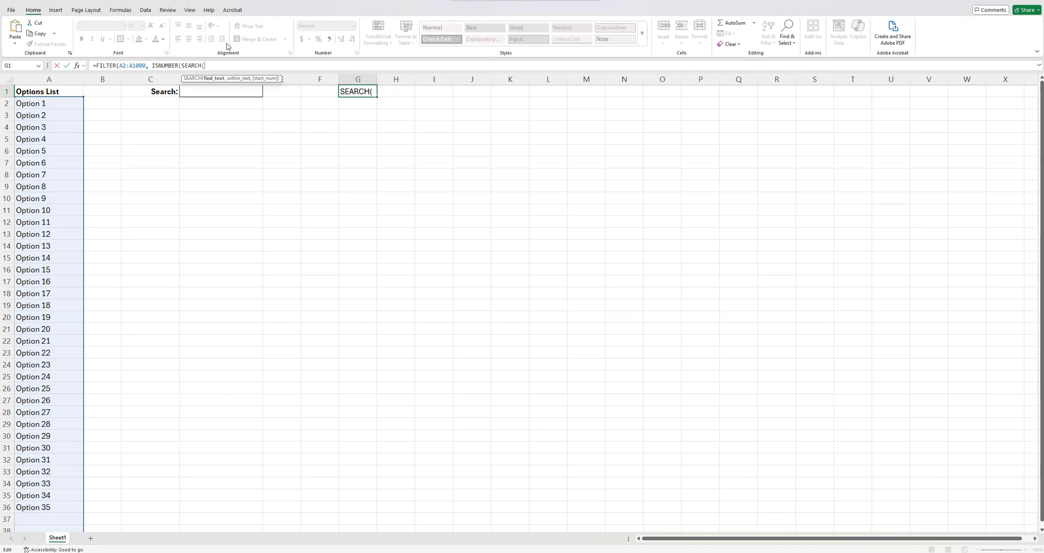
click(211, 92)
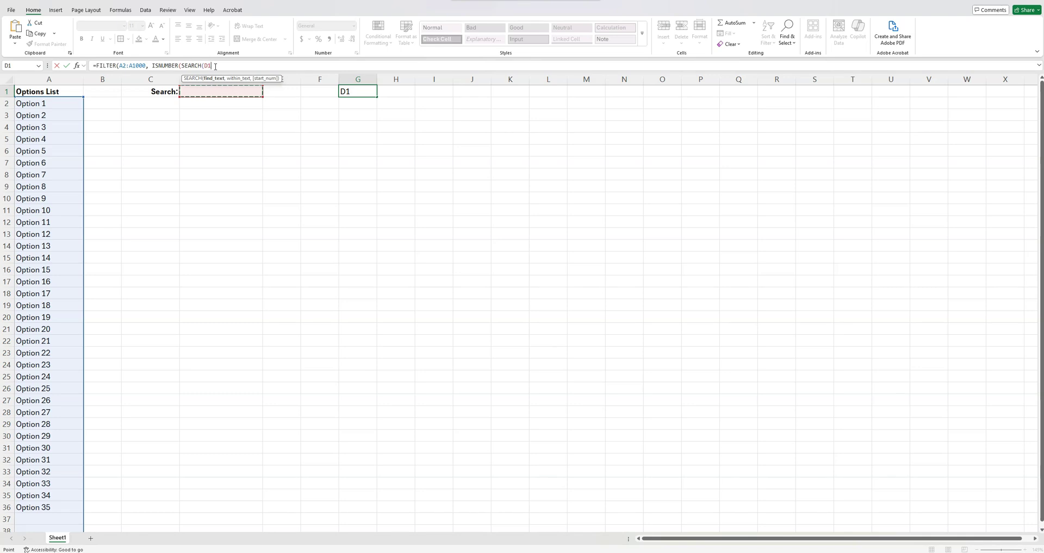
text(,)
text(A)
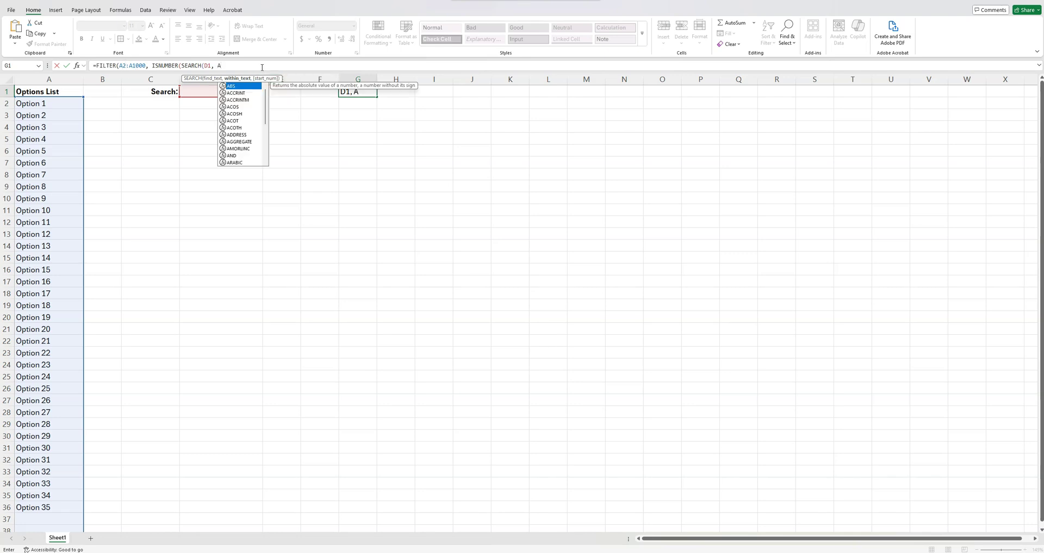
text(2)
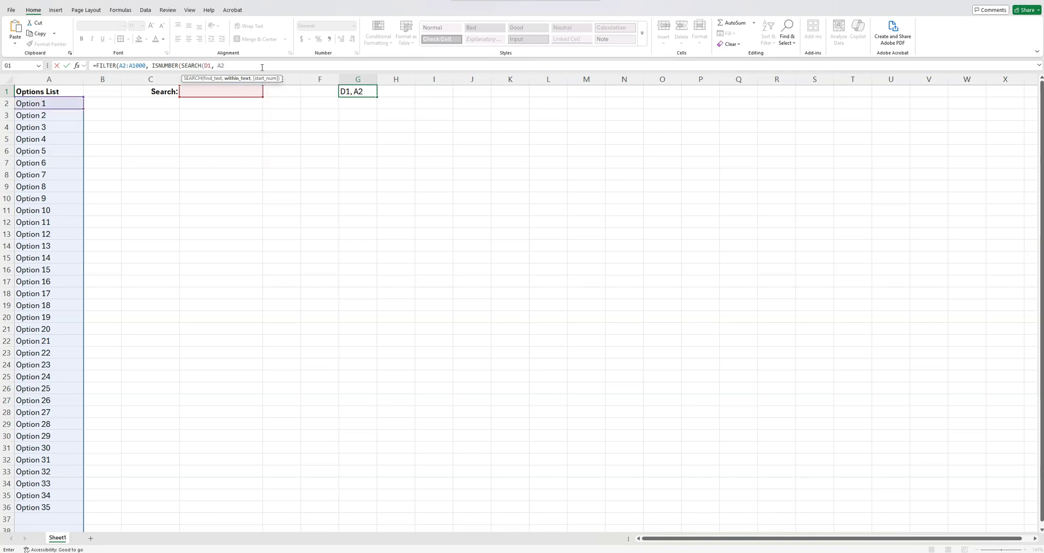
text(:A1000)
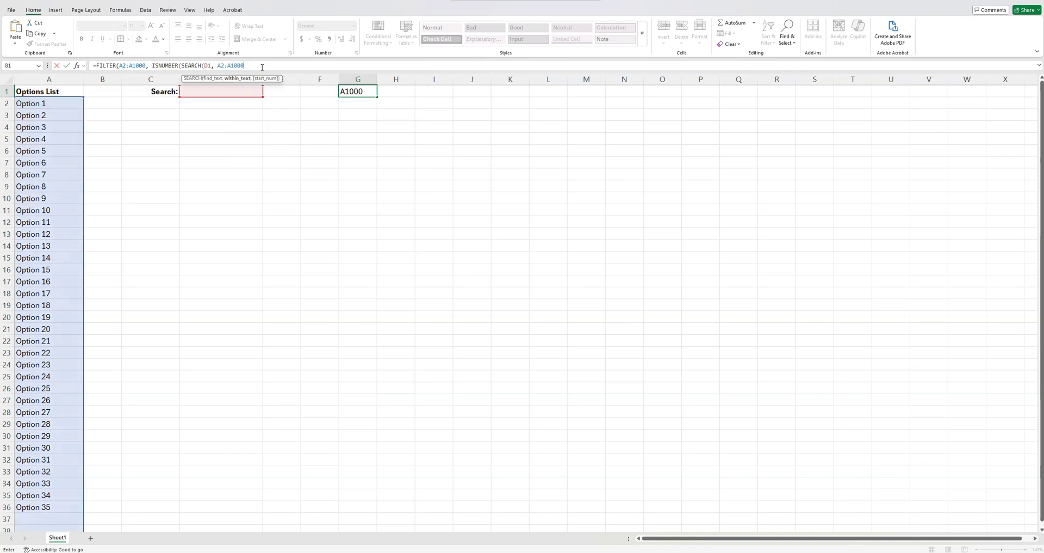
text())
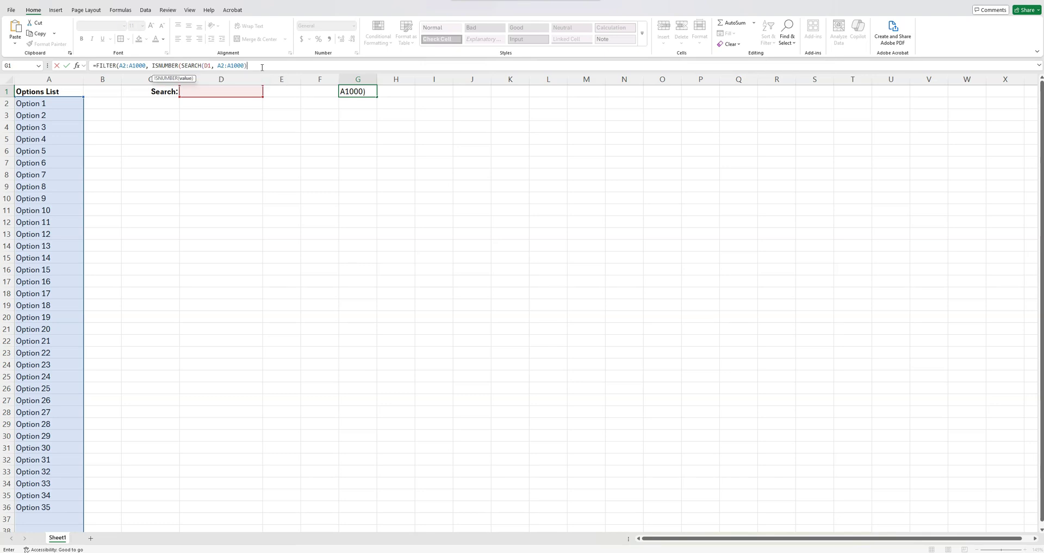
text(),)
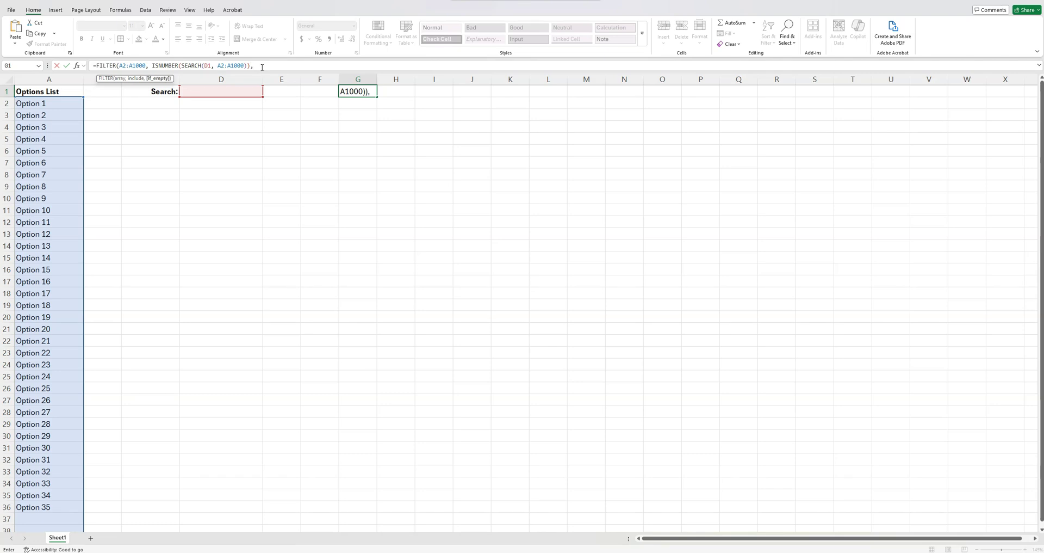
text( ""))
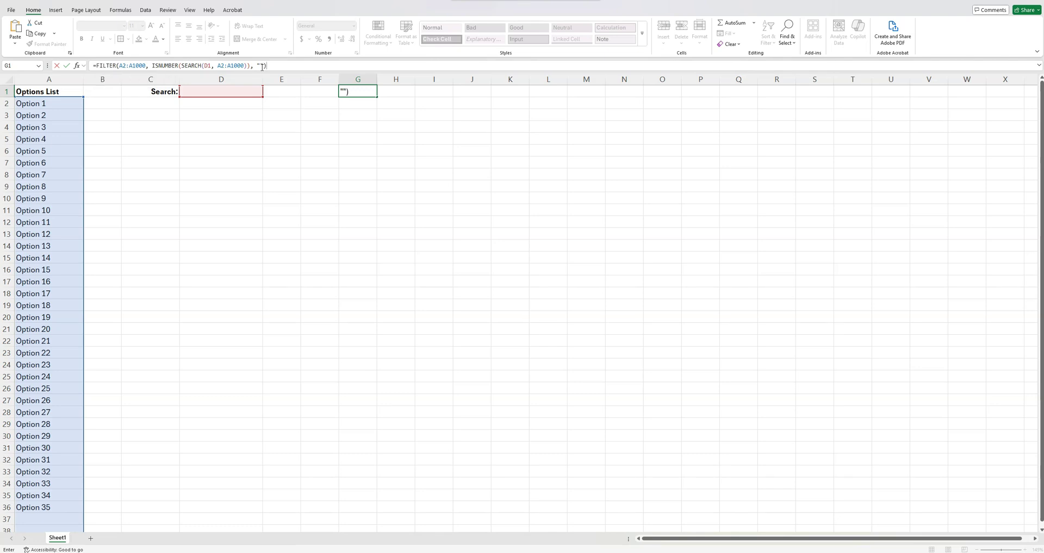
key(Return)
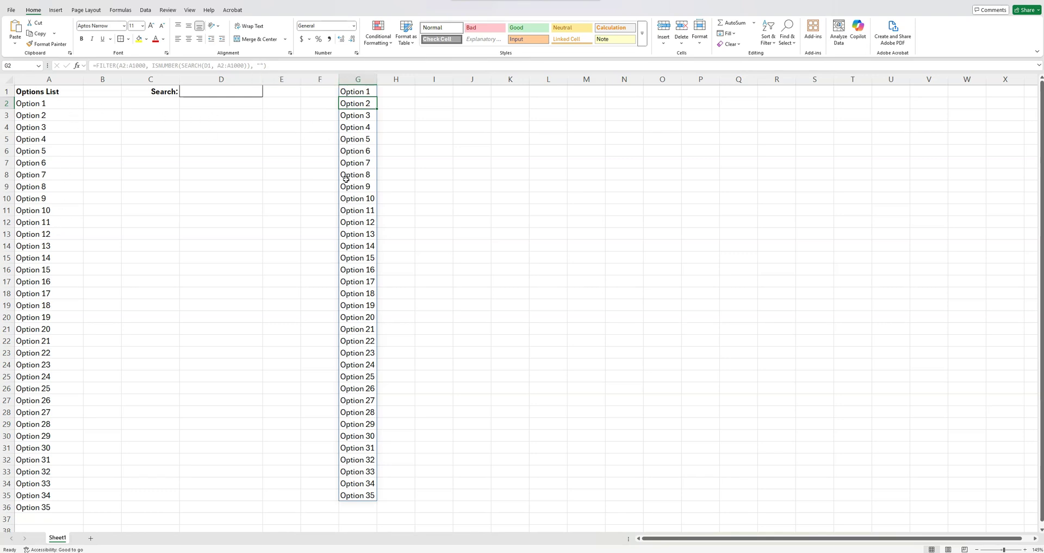
click(242, 94)
text(3)
key(Return)
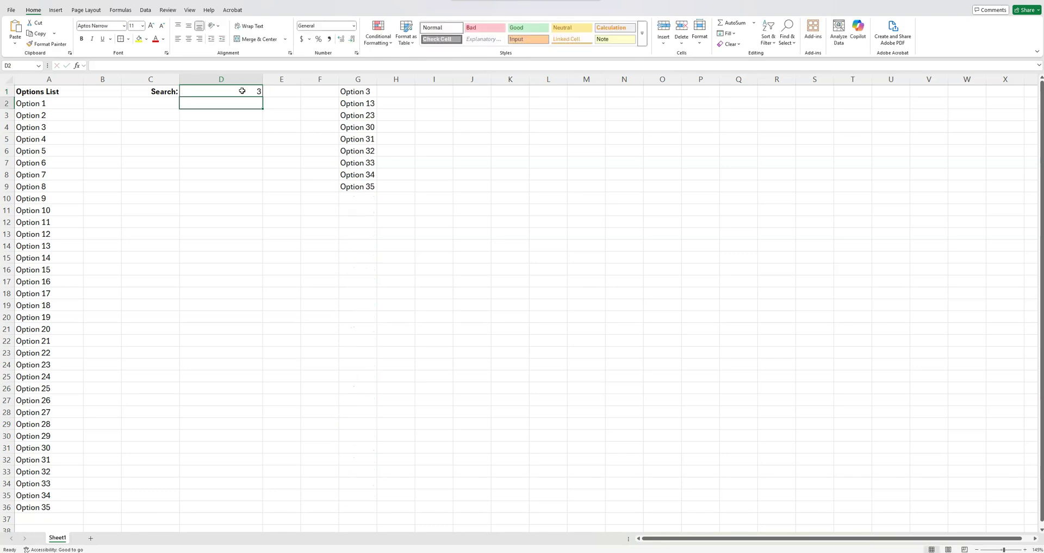
click(242, 92)
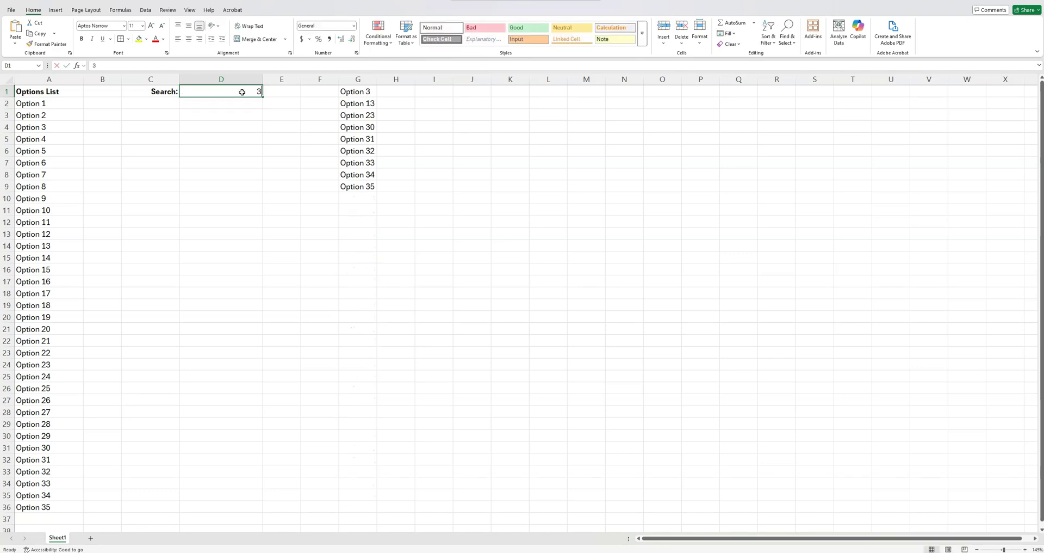
key(BackSpace)
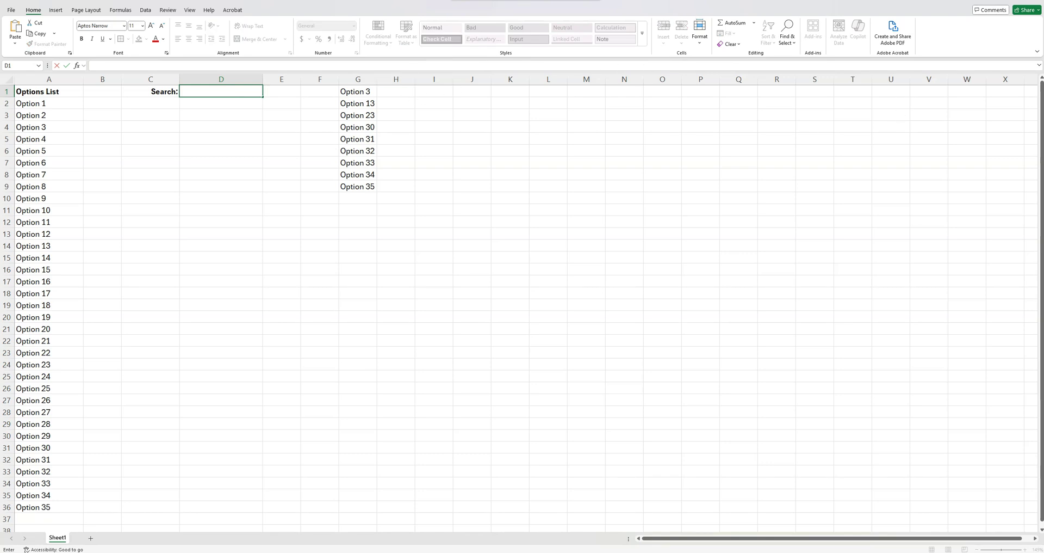
click(238, 103)
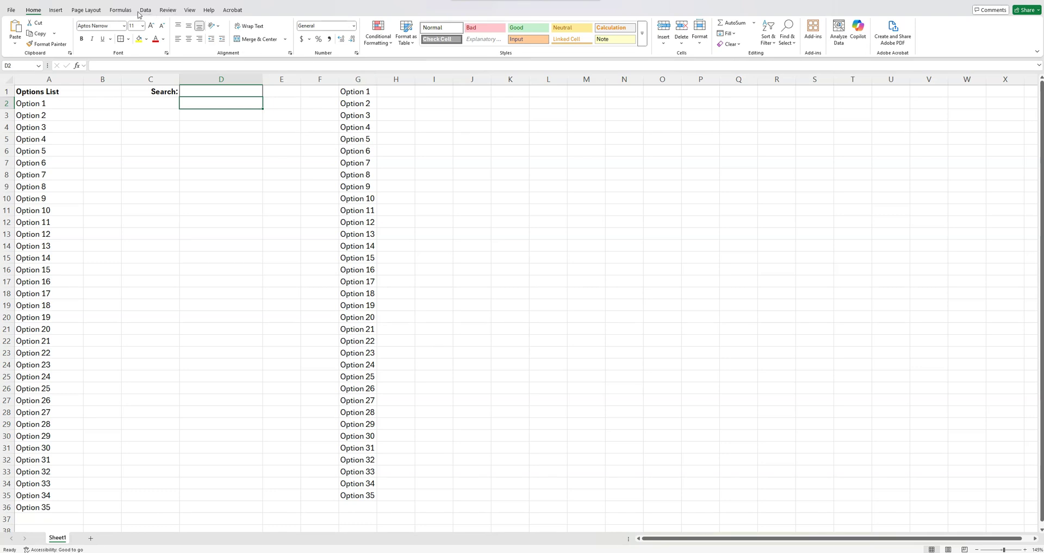
Step: Create a new name SearchList in Name Manager with Workbook scope
click(118, 11)
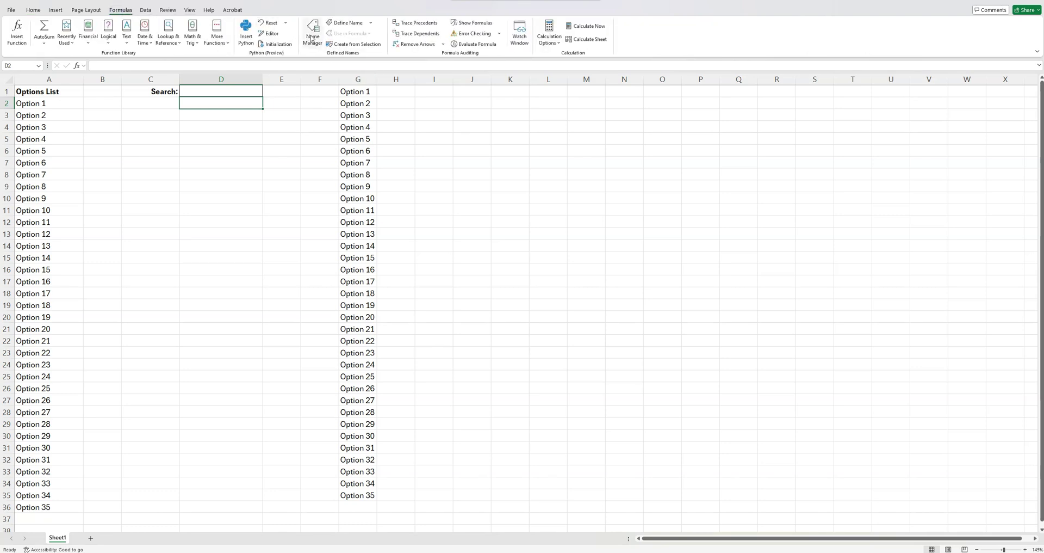
click(313, 38)
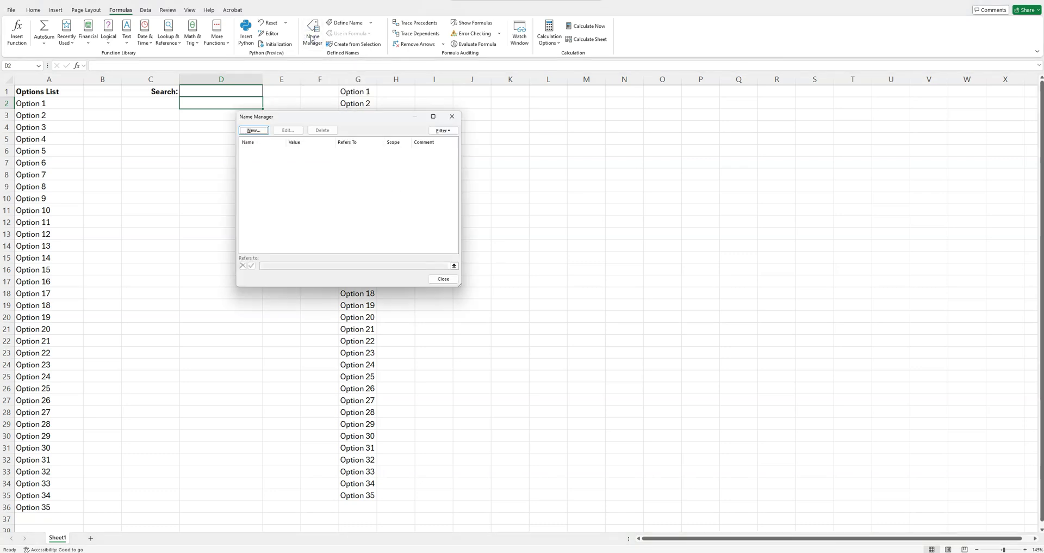
click(254, 131)
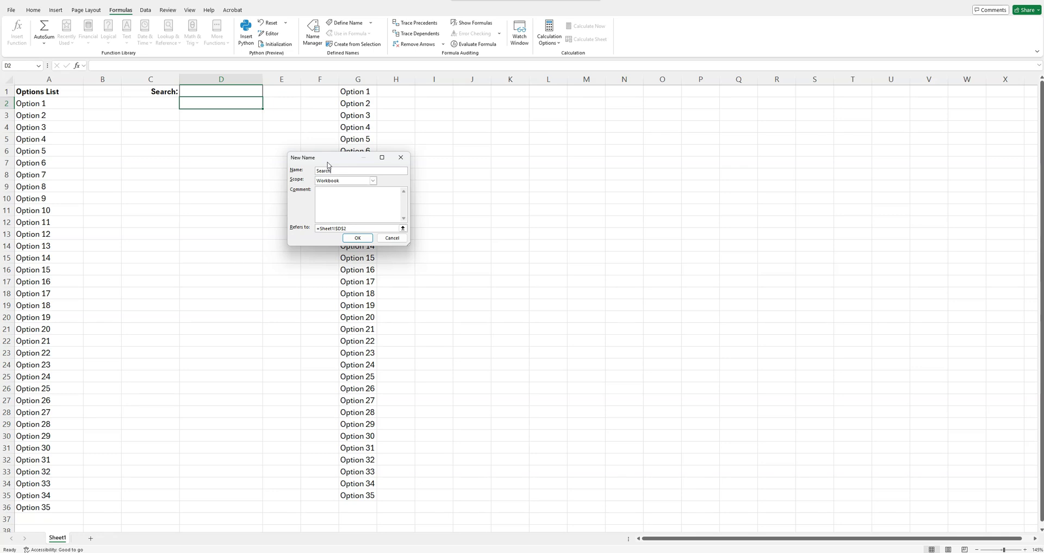
text(st)
click(373, 181)
click(391, 181)
Step: Point SearchList at all of column G (=Sheet1!$G:$G), save it, and close Name Manager
click(403, 229)
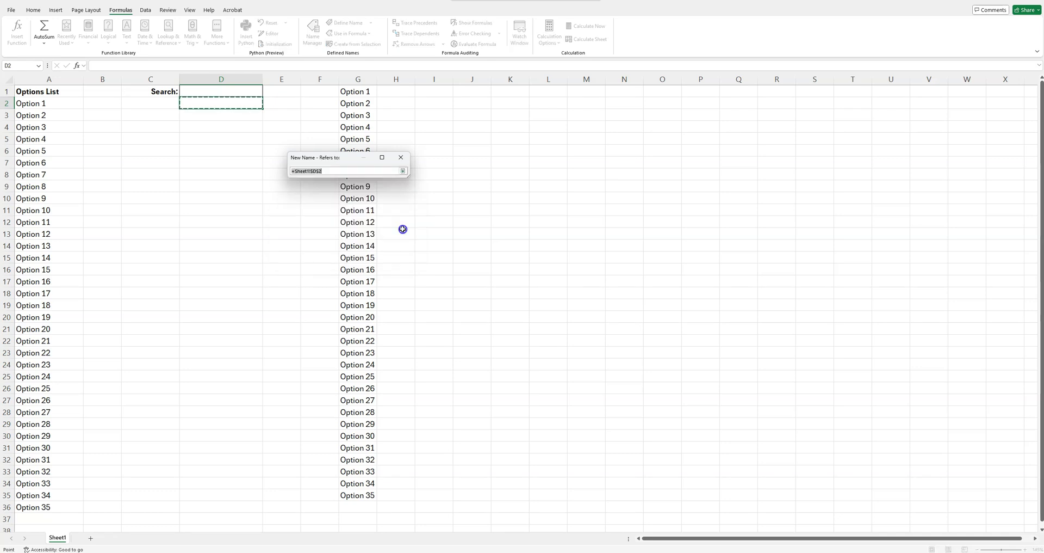
click(356, 77)
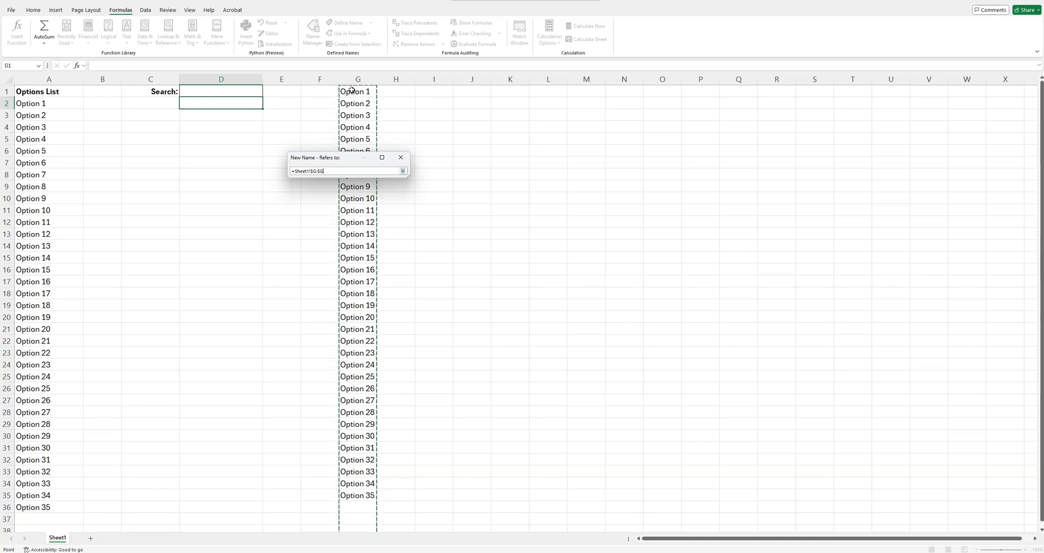
click(403, 172)
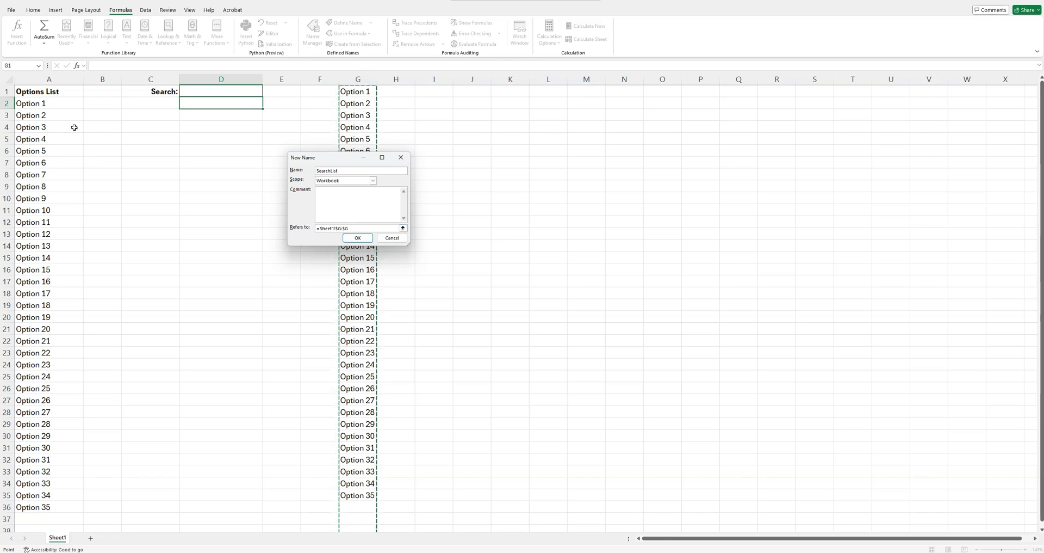
click(357, 239)
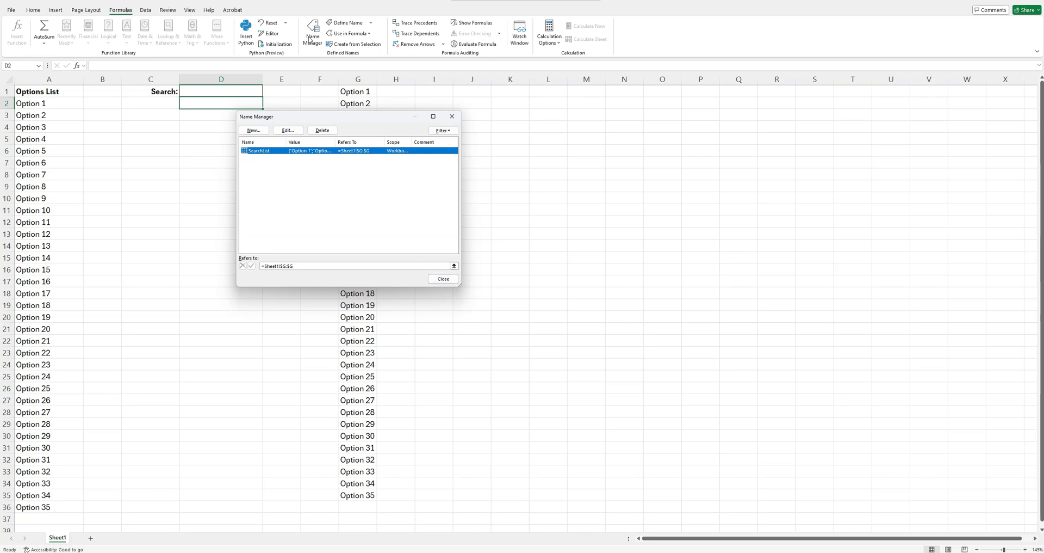
click(285, 131)
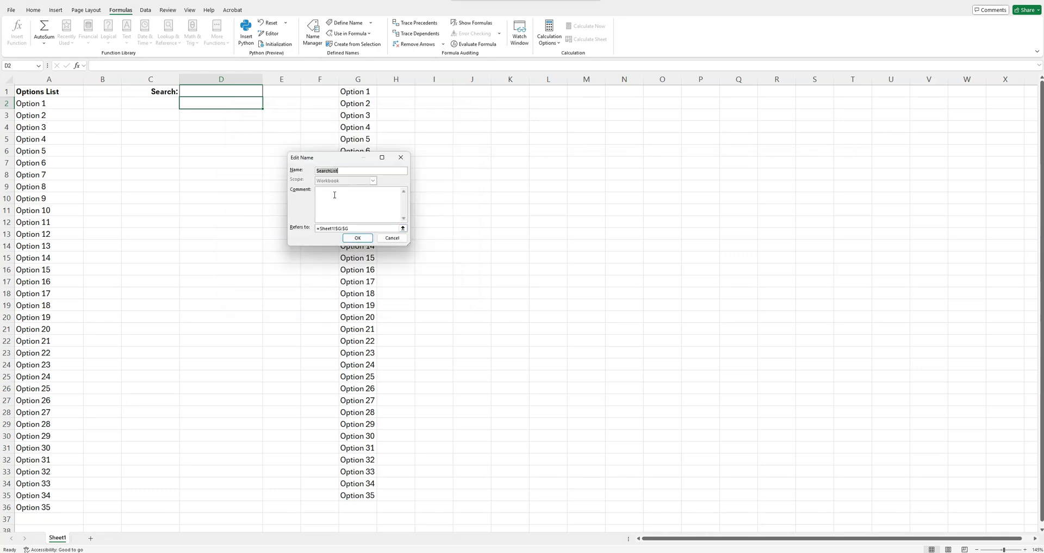
click(367, 238)
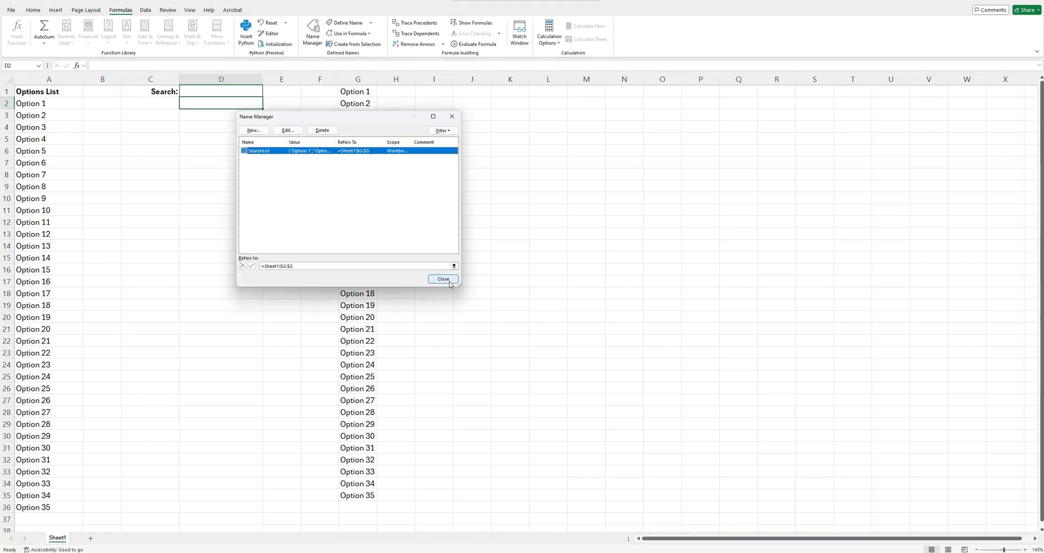
click(443, 279)
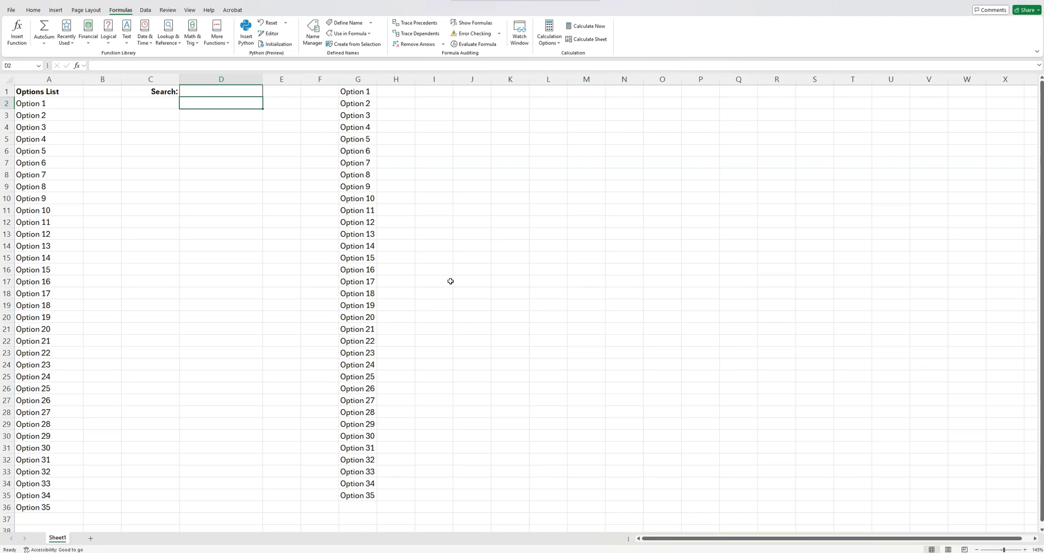
Step: Enter a bold, right-aligned Select: label in C2
click(170, 104)
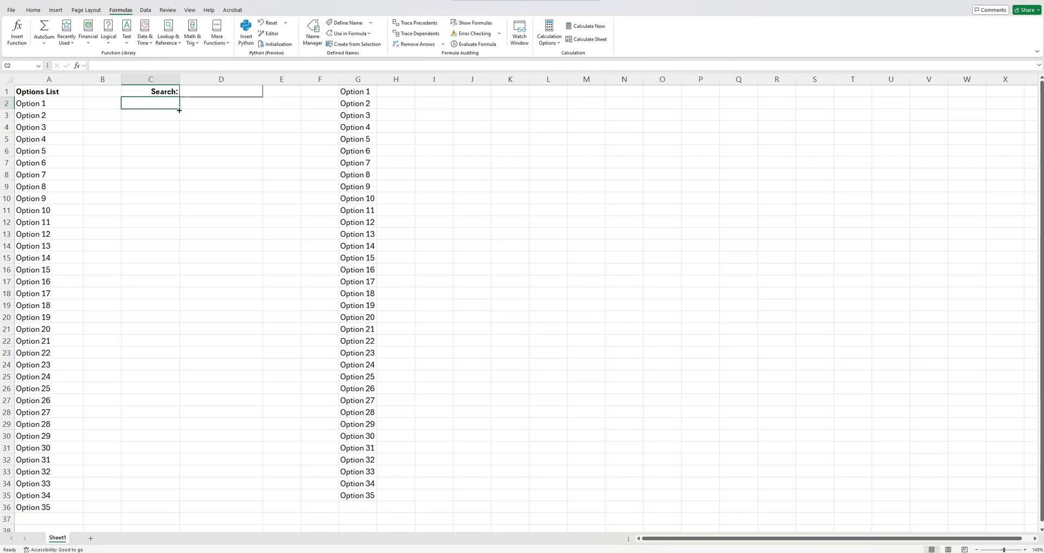
text(Selec)
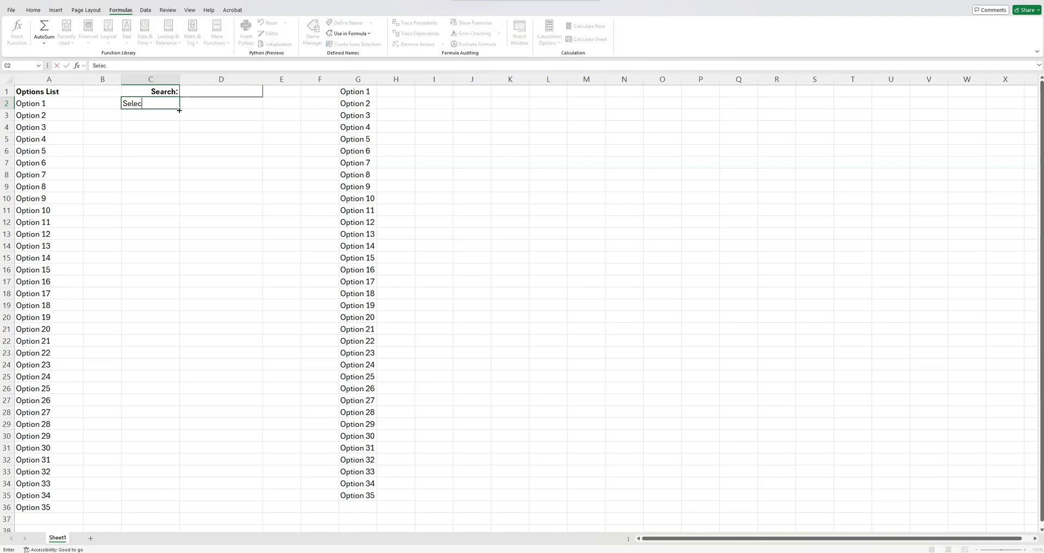
text(t:)
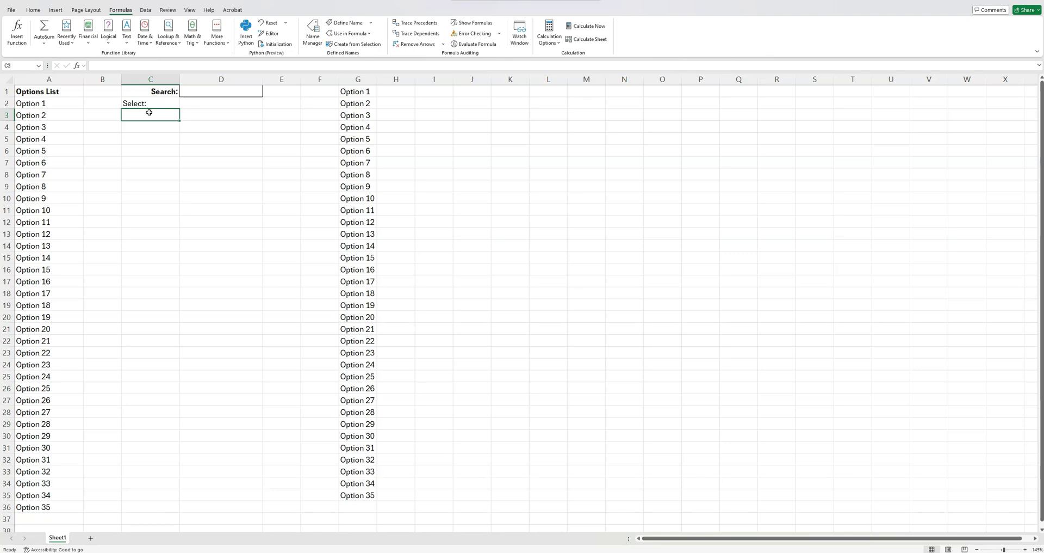
key(ctrl+Return)
click(33, 9)
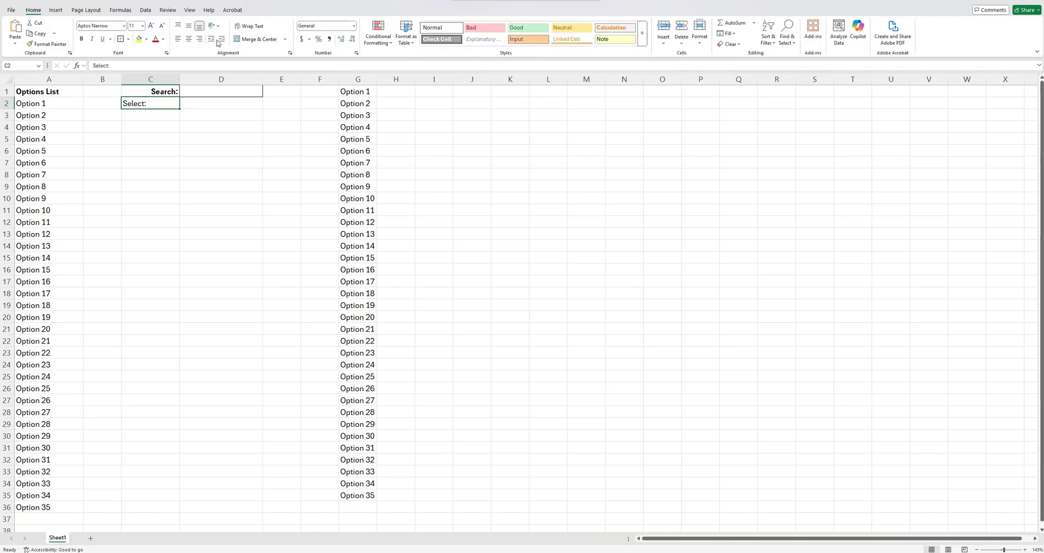
click(199, 39)
key(ctrl+b)
Step: Apply borders around cells D1 and D2
click(202, 104)
key(shift+Up)
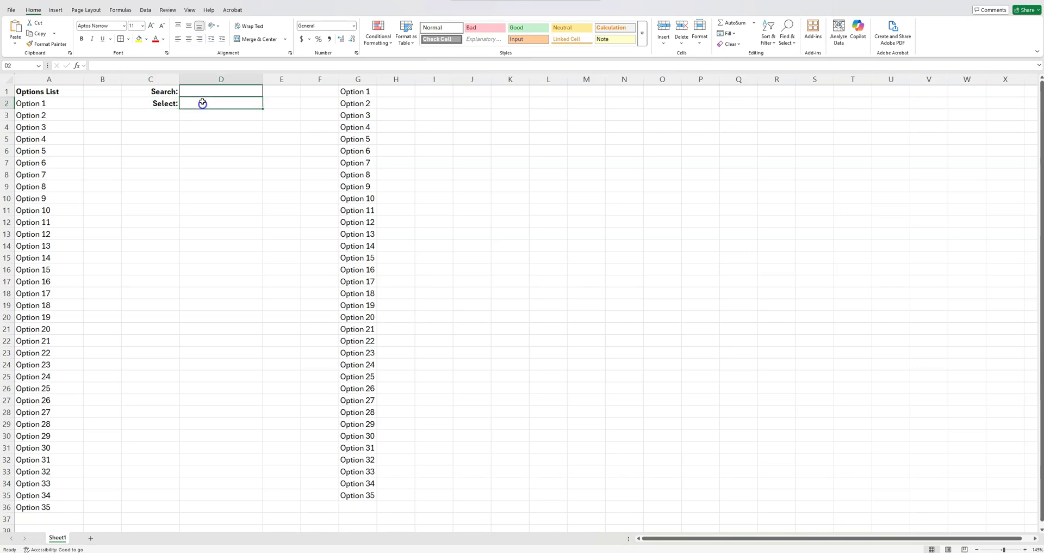
click(121, 39)
click(223, 112)
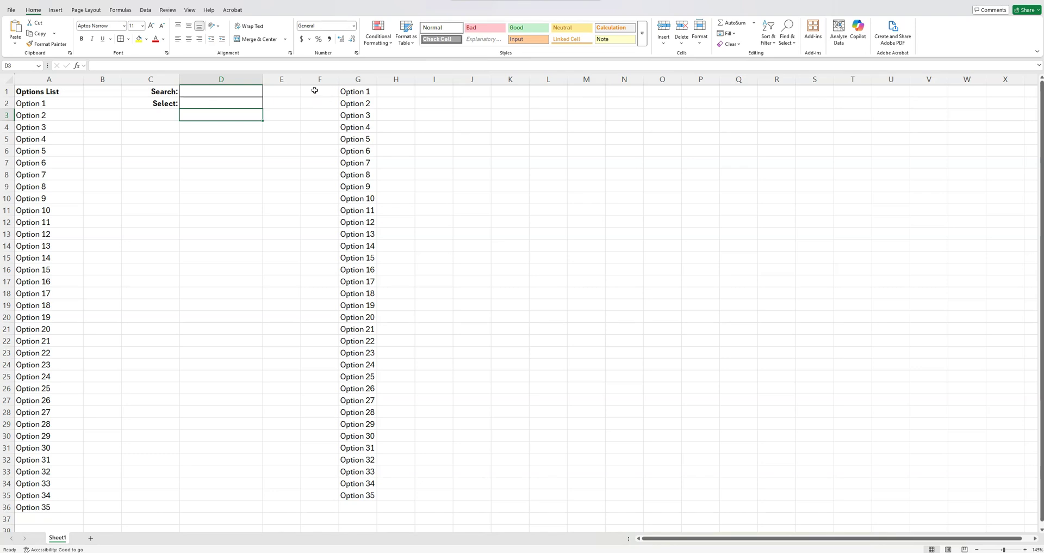
Step: Give D2 List data validation with an in-cell dropdown sourced from =SearchList
click(236, 103)
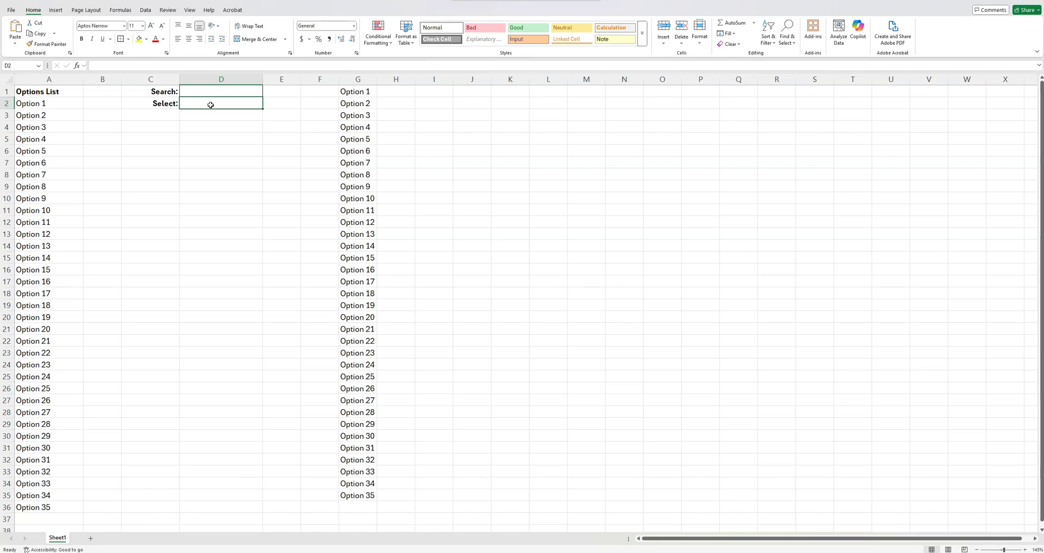
click(145, 11)
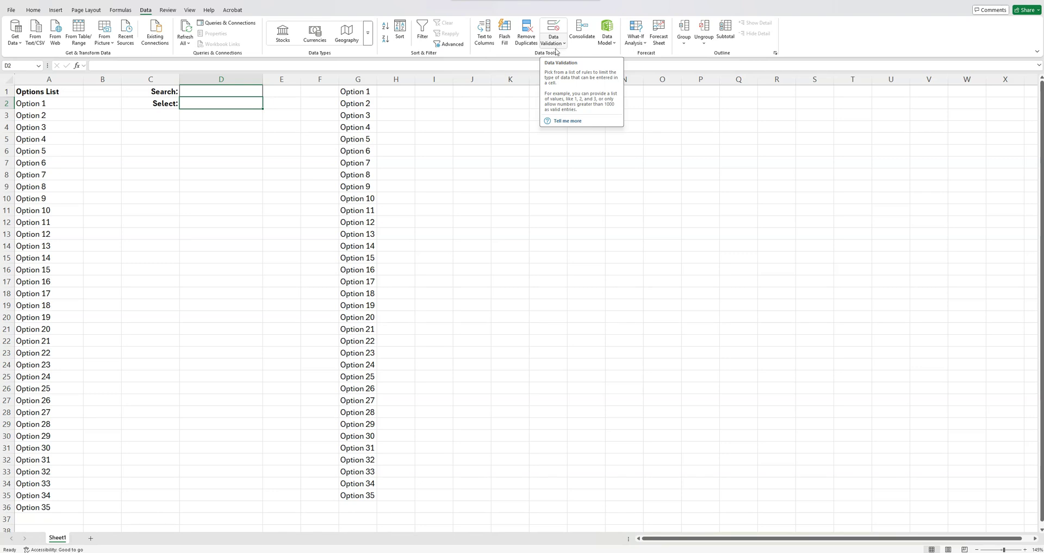
click(554, 45)
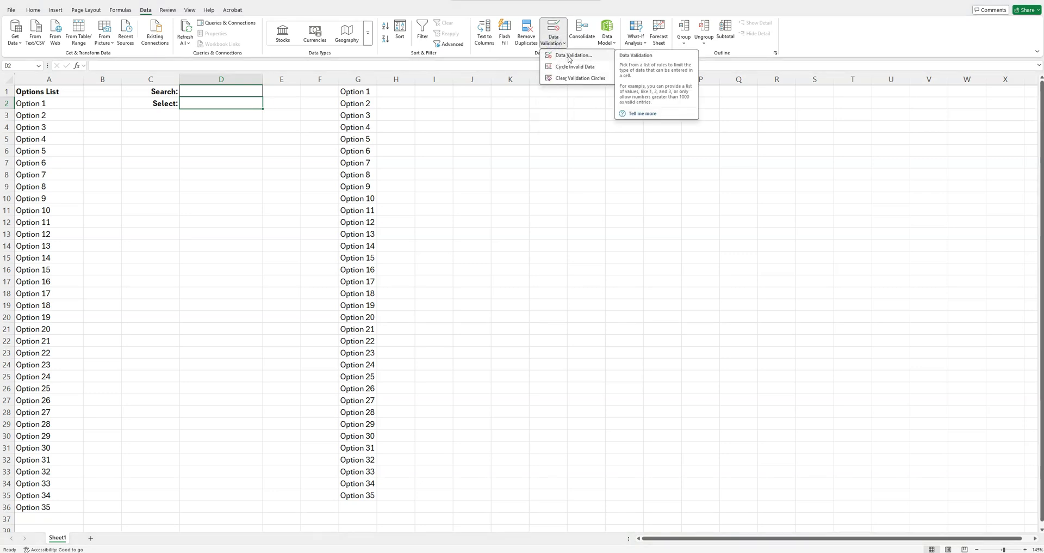
click(569, 56)
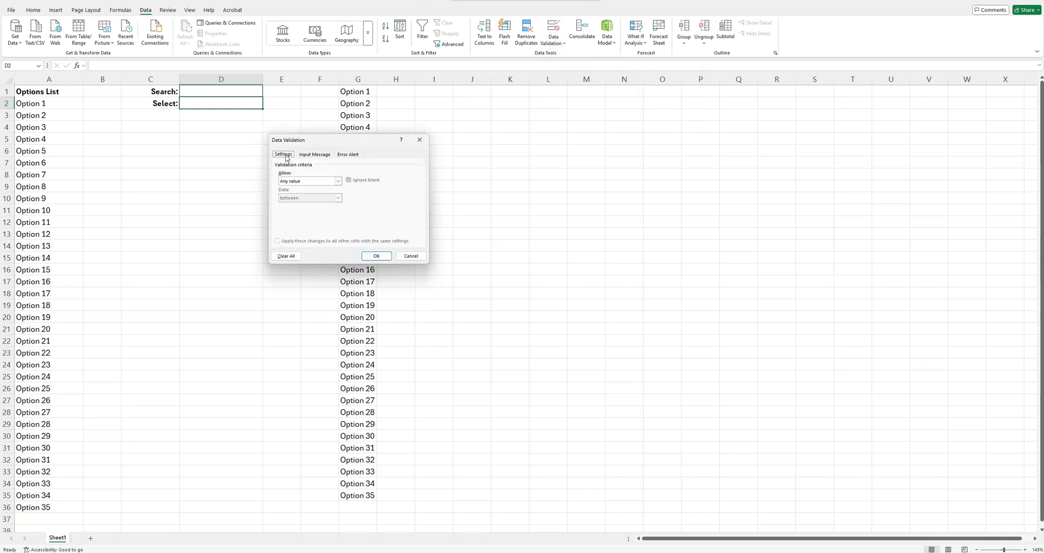
click(338, 181)
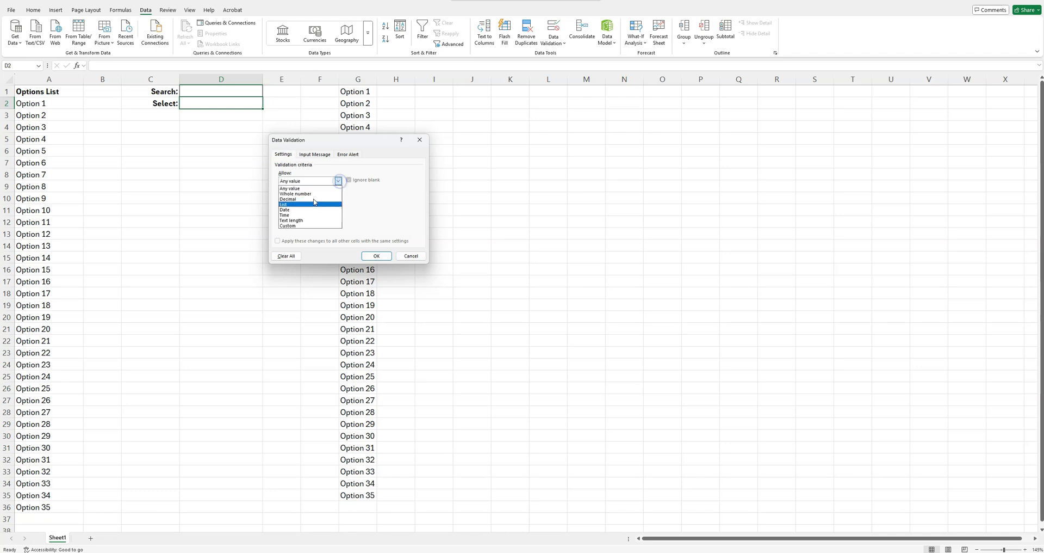
click(310, 206)
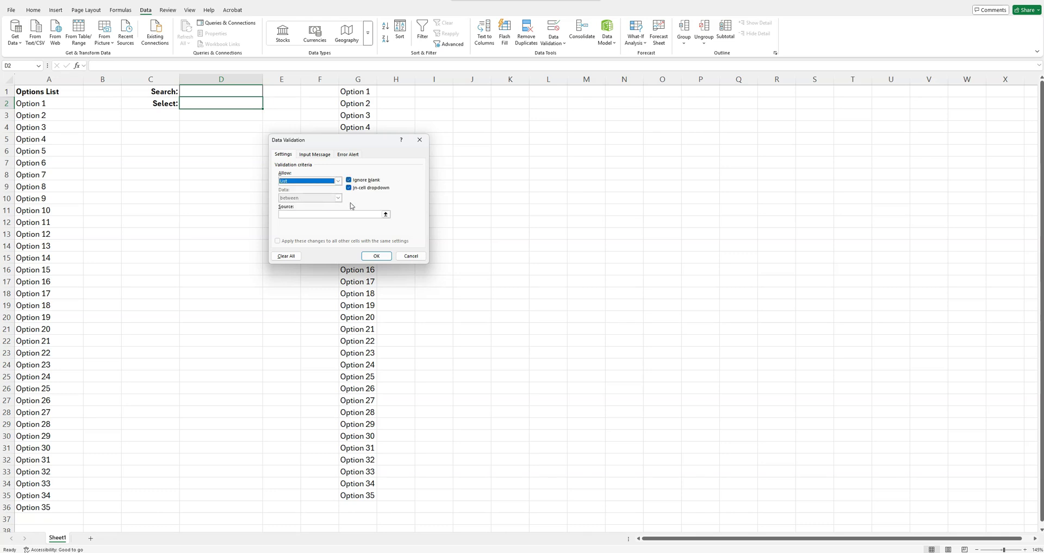
click(386, 215)
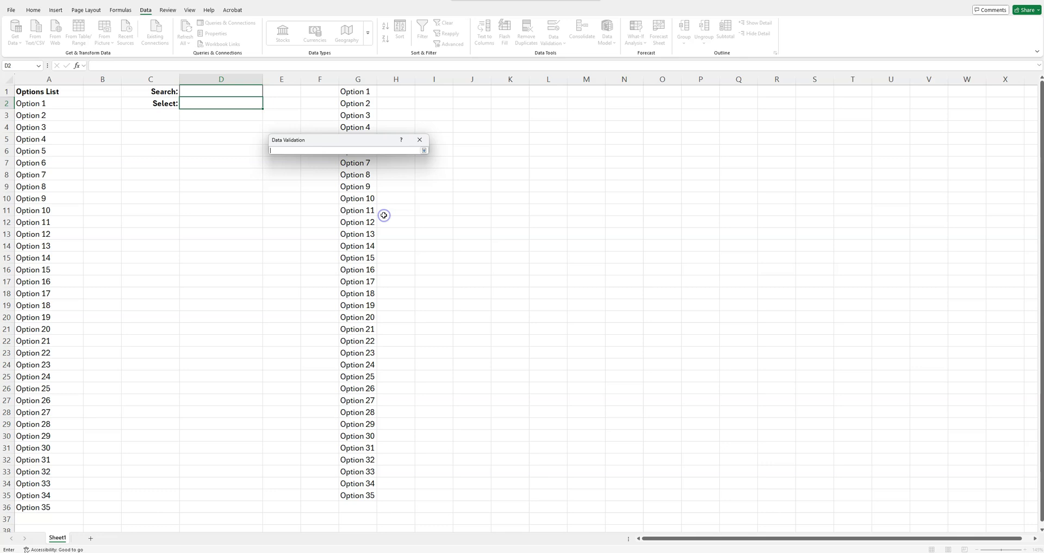
click(427, 152)
click(346, 213)
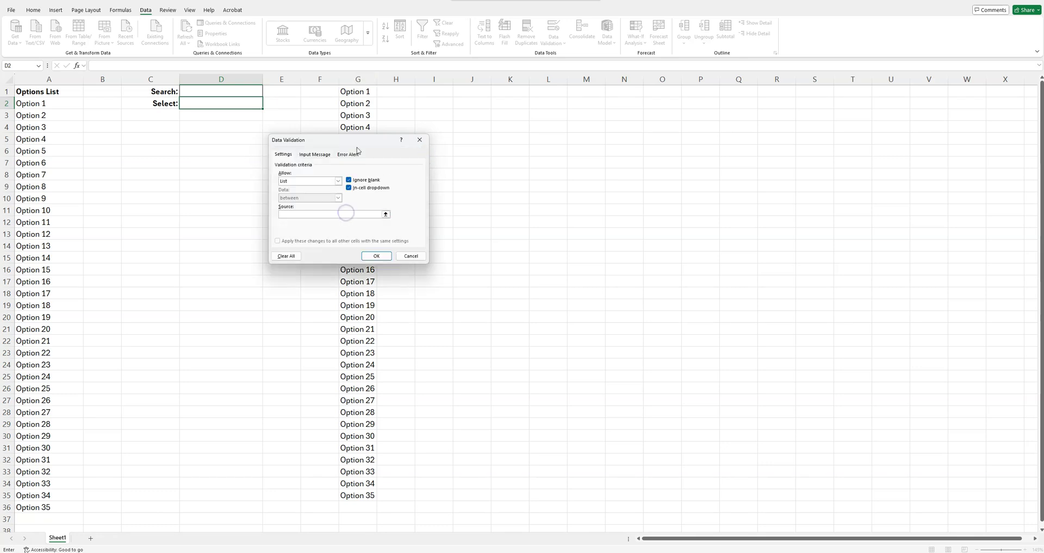
click(318, 214)
Step: Apply the validation, search for 2 in D1, and check D2's dropdown lists only matching options
click(373, 259)
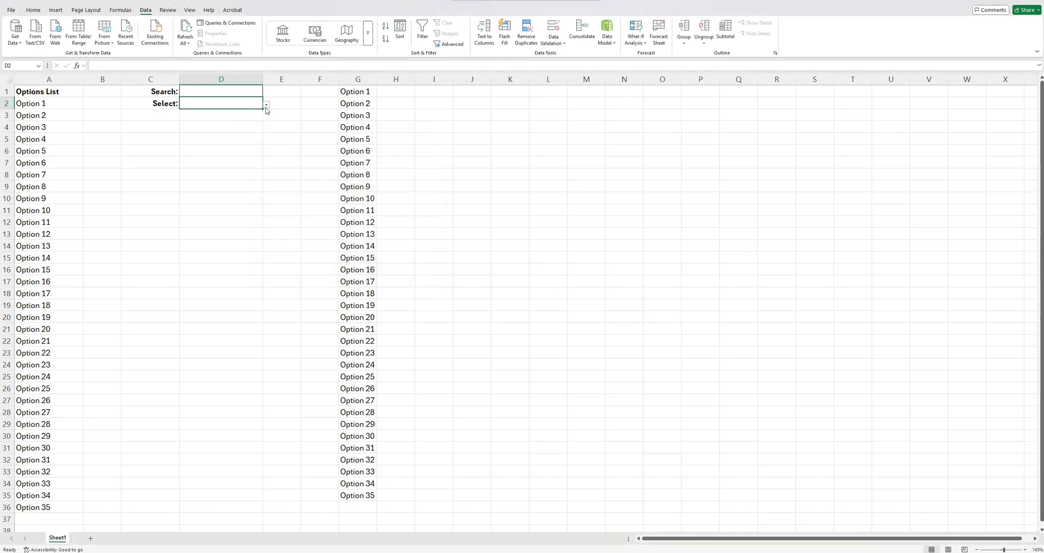
click(246, 101)
click(266, 105)
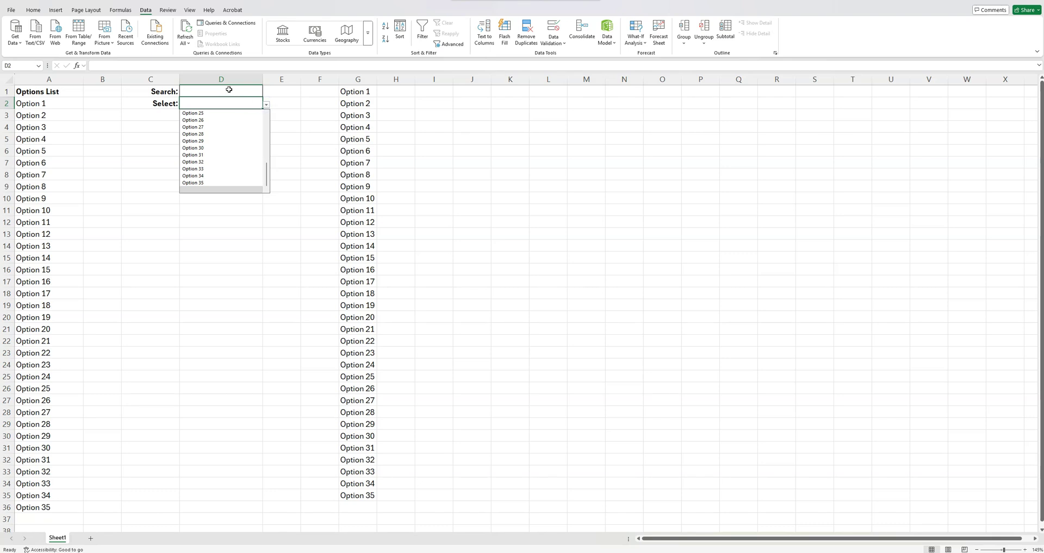
scroll(244, 158, up, 2)
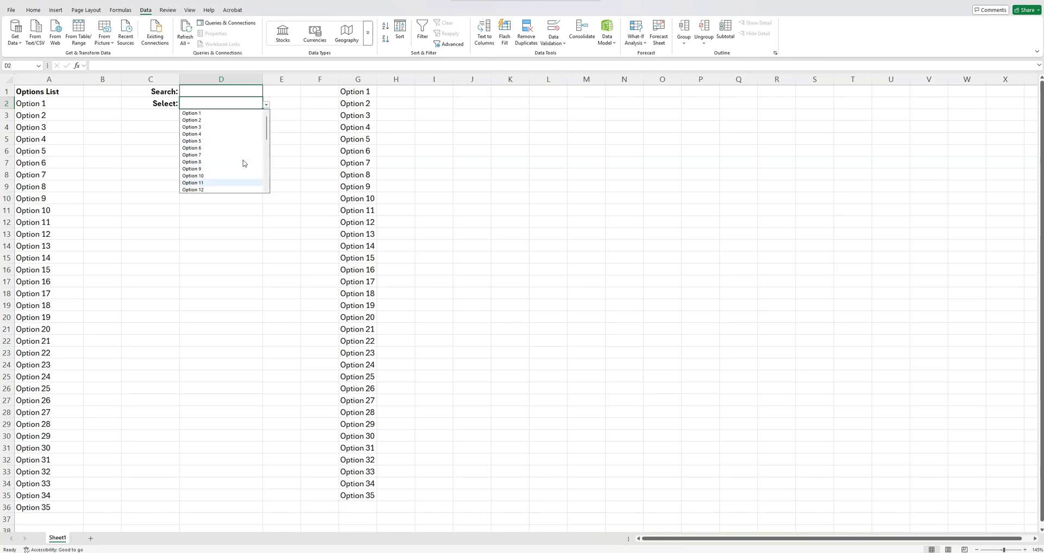
click(228, 92)
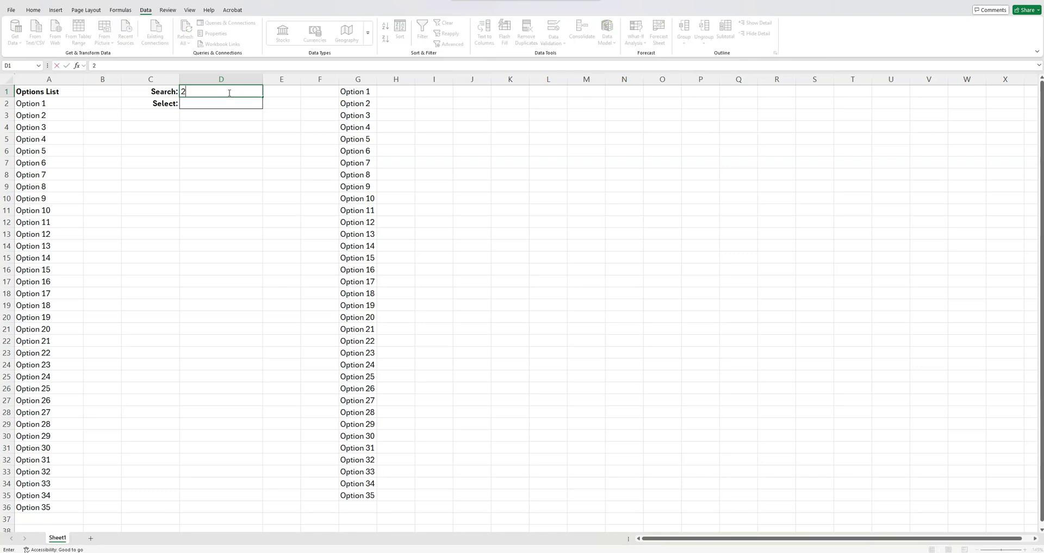
key(Return)
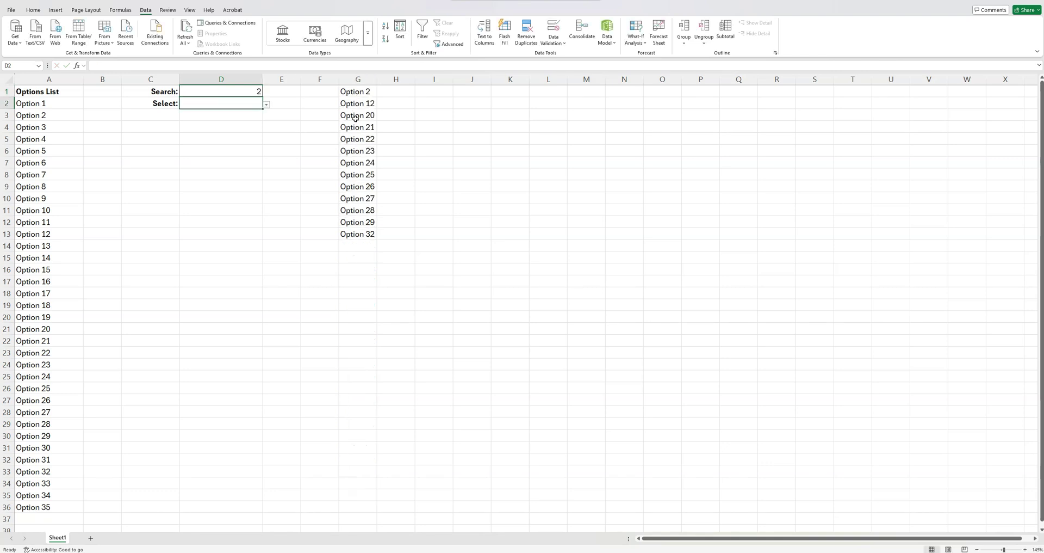
click(267, 105)
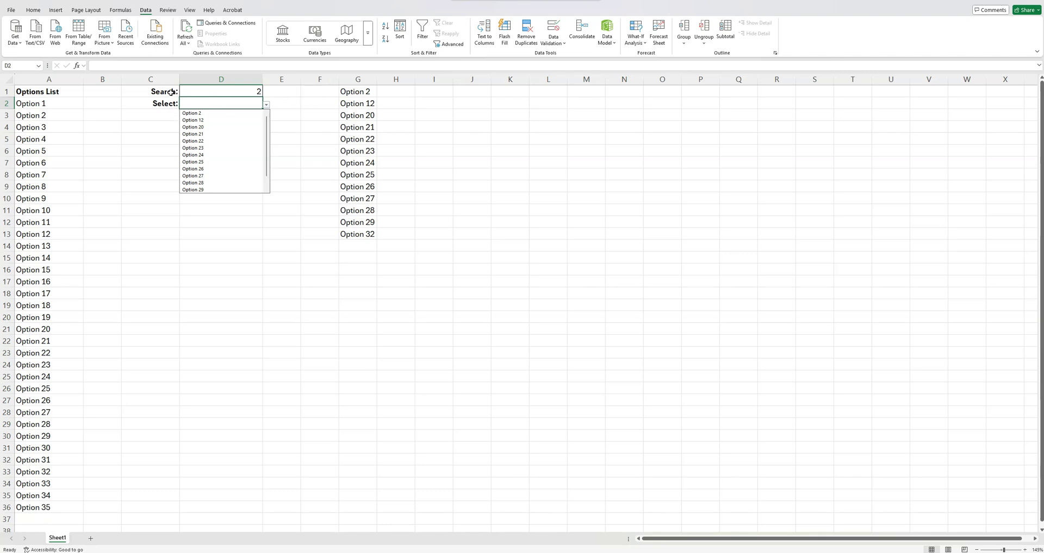
click(153, 100)
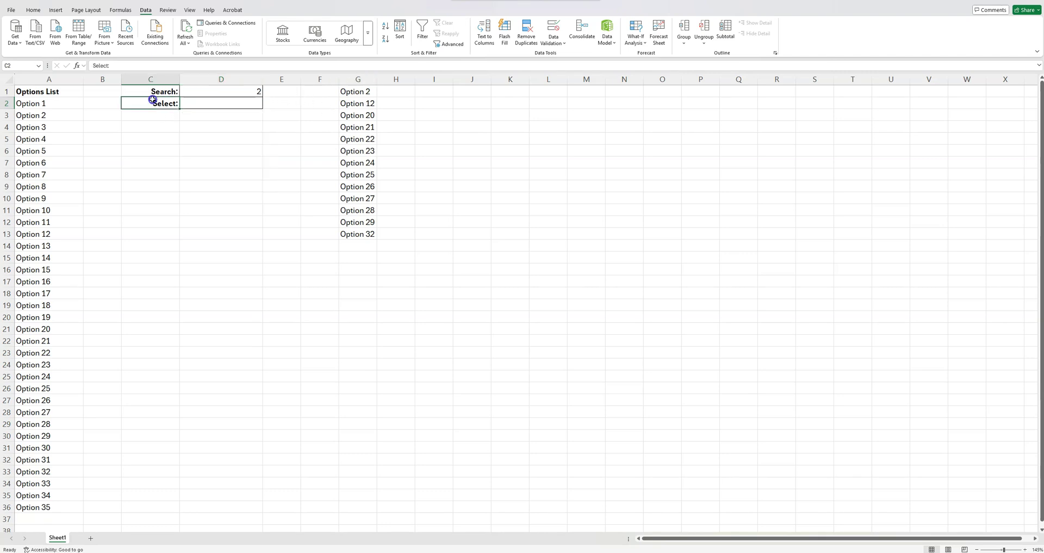
click(358, 78)
right_click(359, 77)
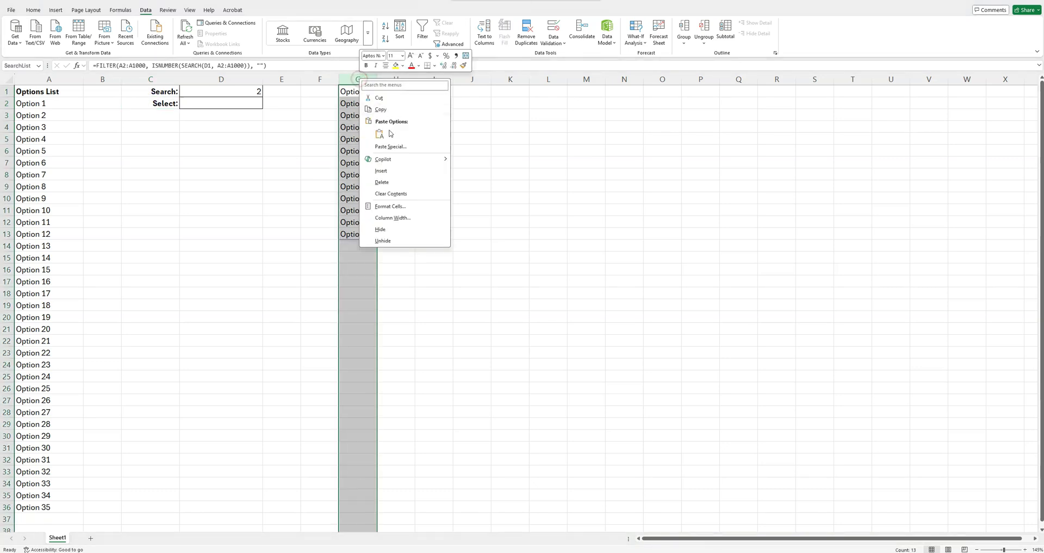
click(380, 229)
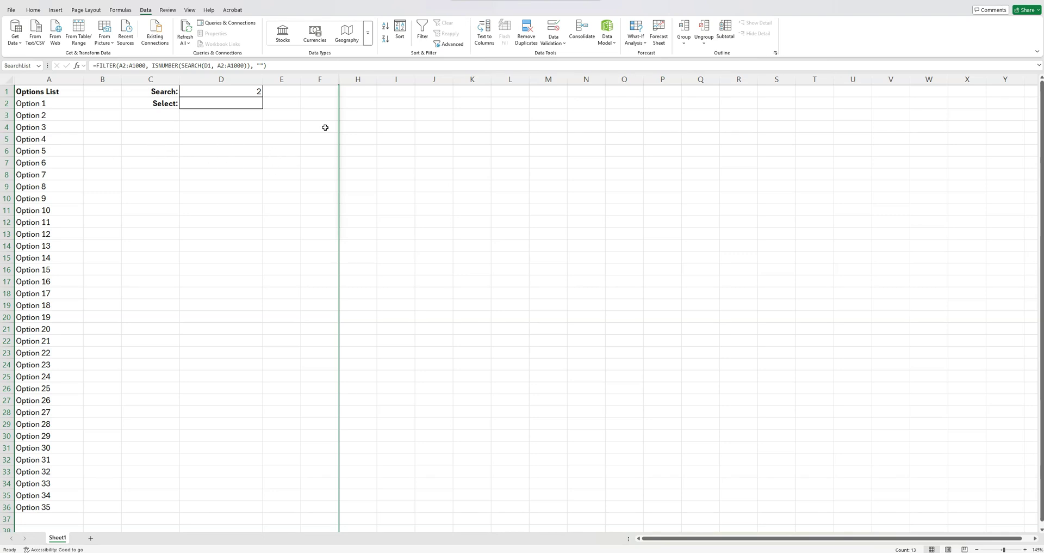
drag(330, 80, 342, 77)
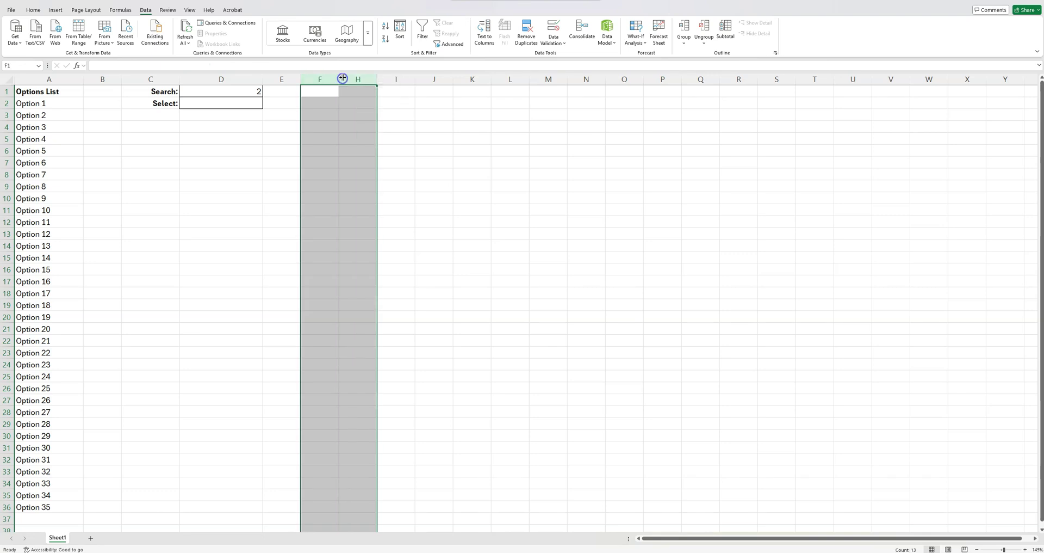
right_click(342, 78)
click(366, 239)
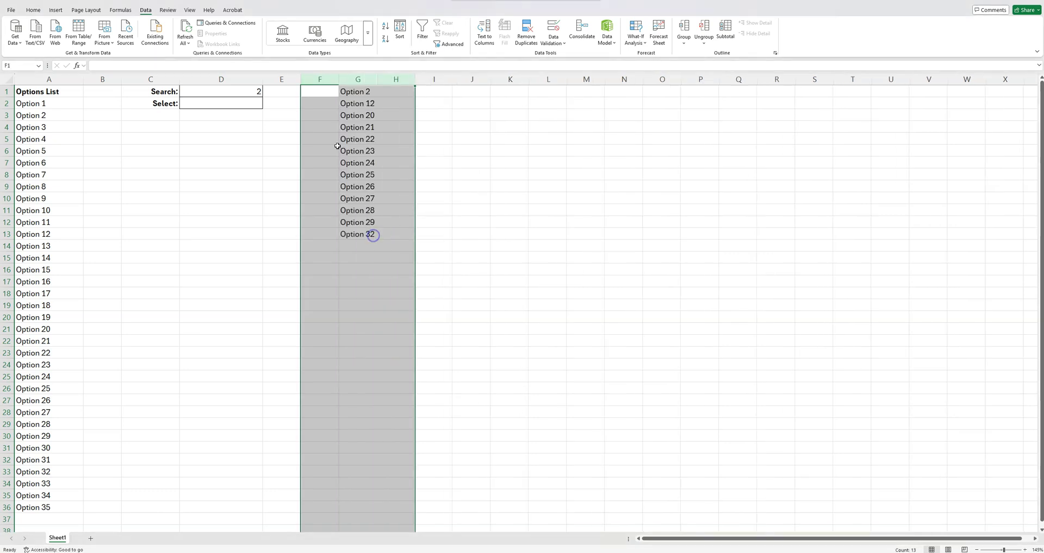
click(362, 114)
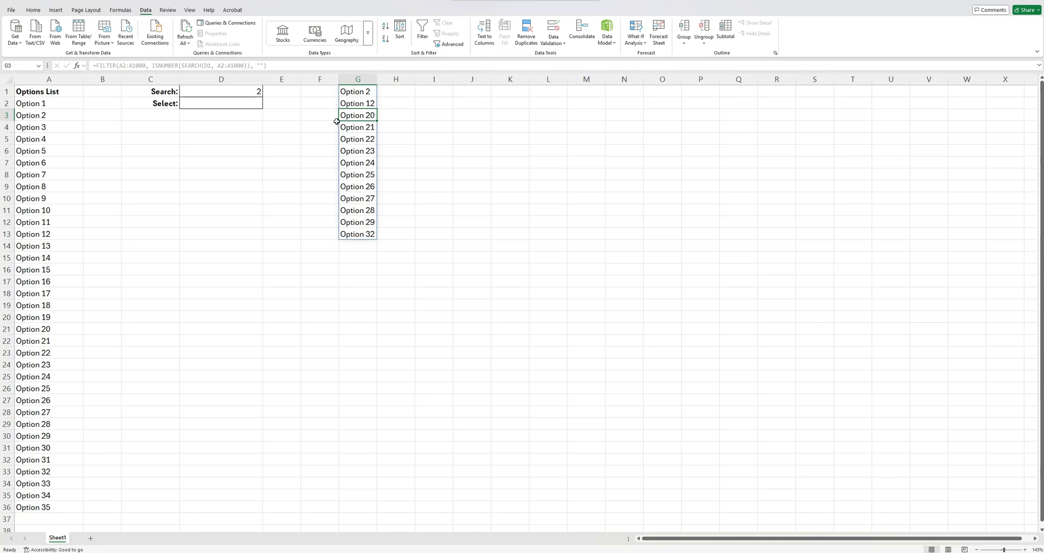
click(354, 91)
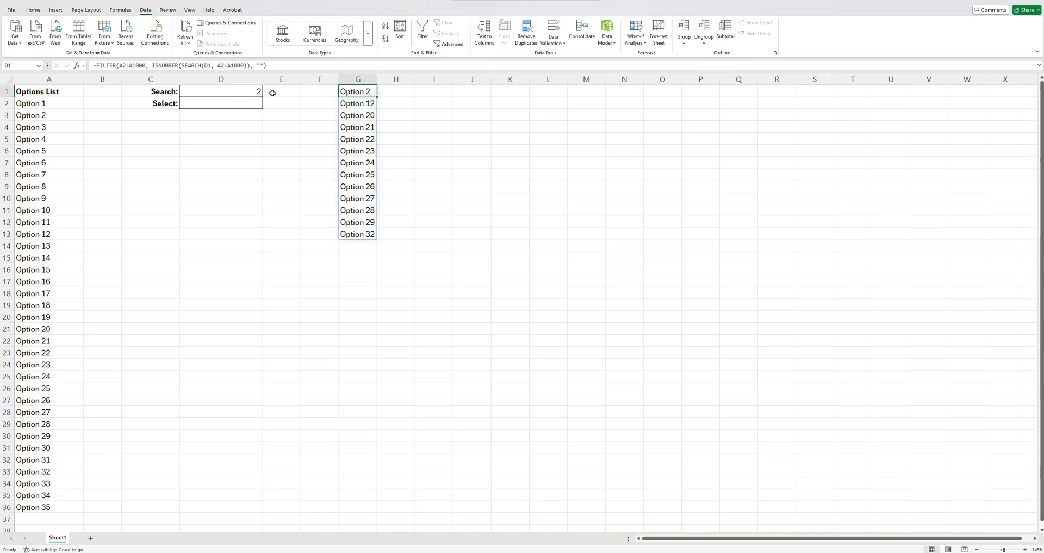